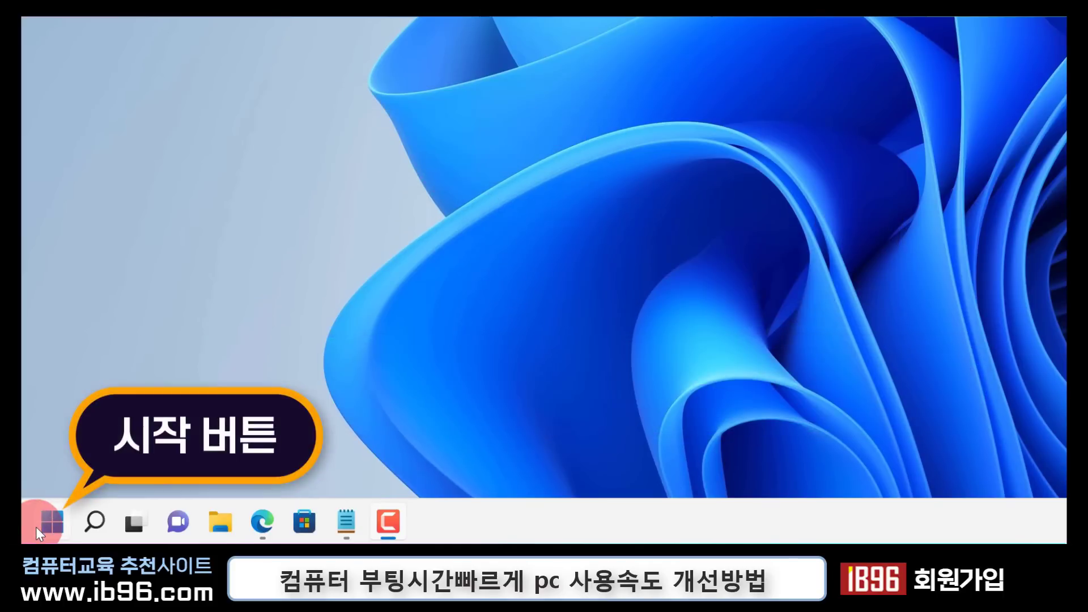
Open the system 정보 page in Windows Settings and check the installed RAM in the device specifications
{"action": "left_click", "coordinate": [39, 525]}
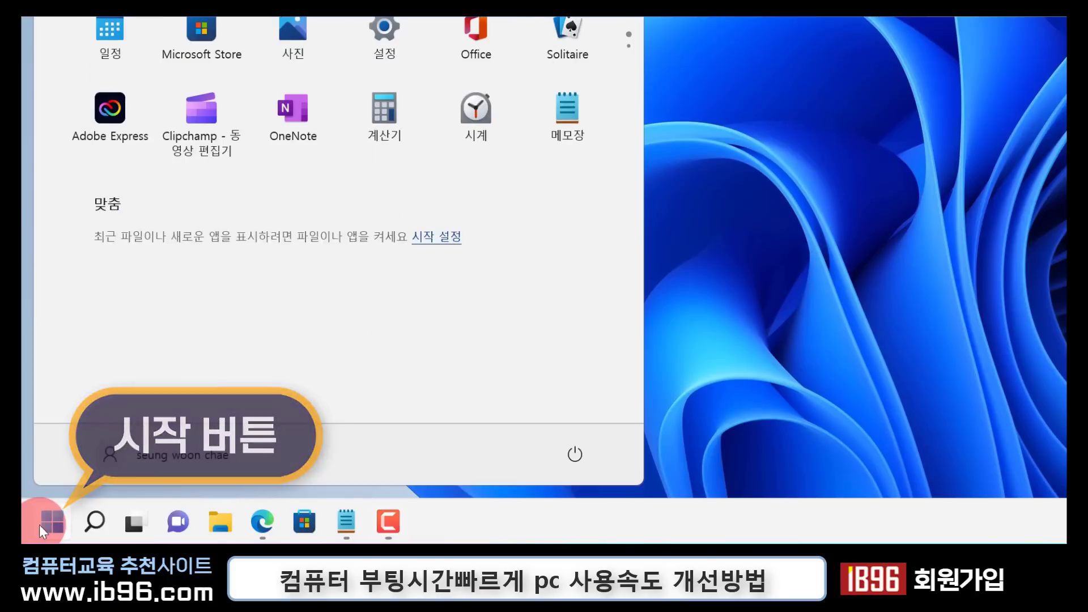
{"action": "left_click", "coordinate": [413, 56]}
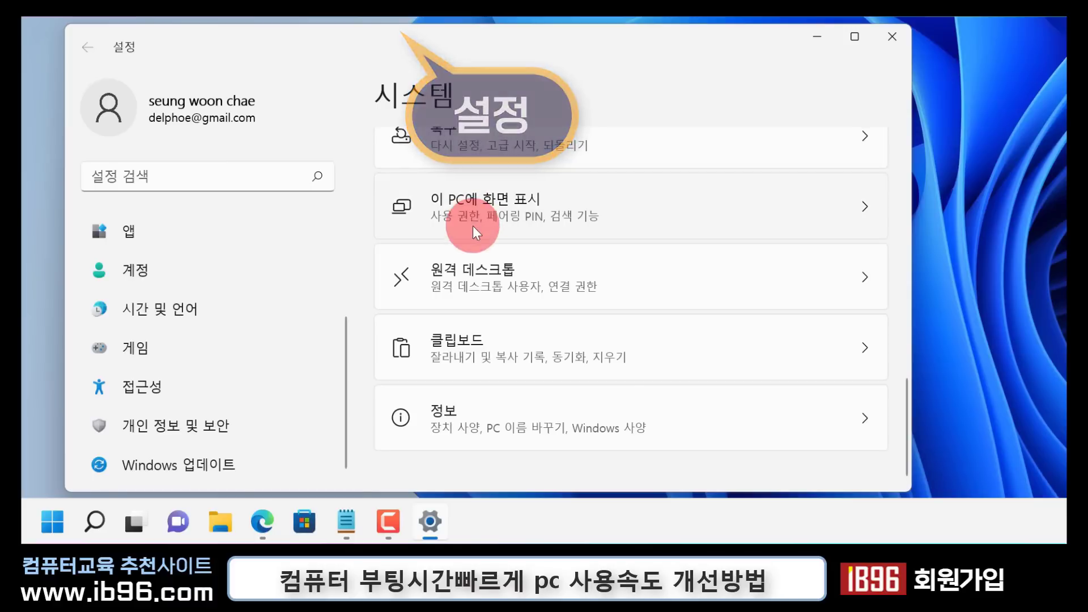
{"action": "left_click", "coordinate": [470, 413]}
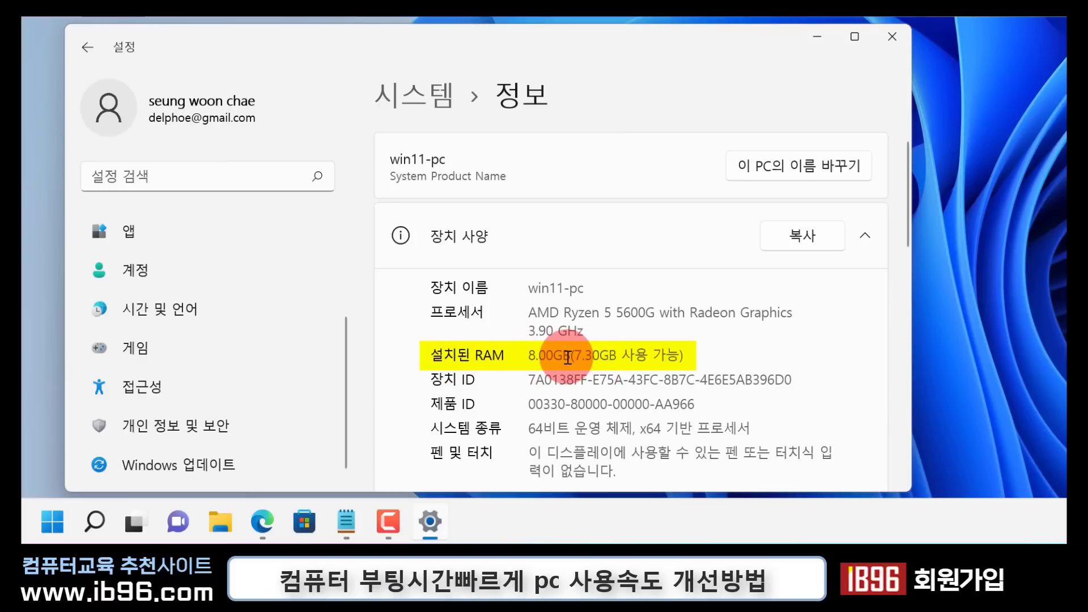
{"action": "left_click_drag", "start_coordinate": [567, 358], "coordinate": [526, 356]}
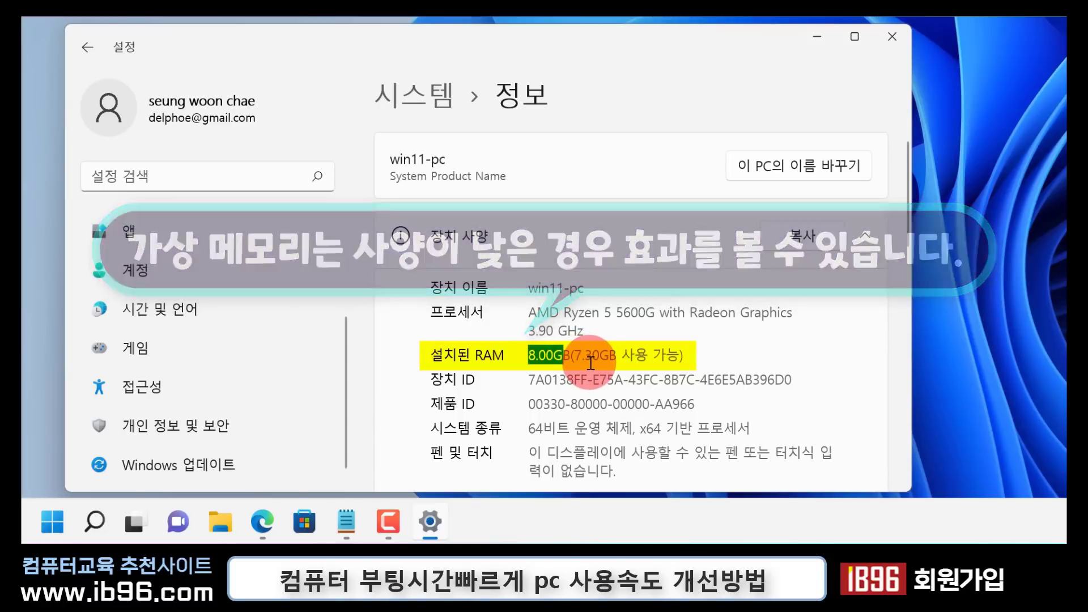
Open the virtual memory (가상 메모리) settings through the advanced system settings and the advanced performance options
{"action": "scroll", "coordinate": [590, 362], "scroll_direction": "down", "scroll_amount": 3}
{"action": "scroll", "coordinate": [590, 363], "scroll_direction": "down", "scroll_amount": 1}
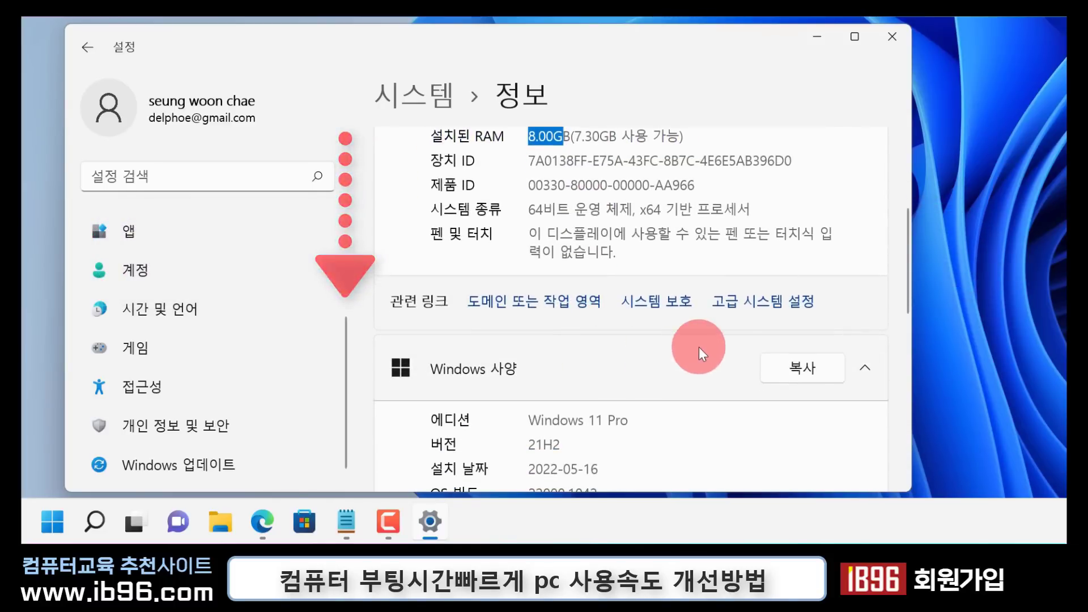
{"action": "left_click", "coordinate": [767, 313]}
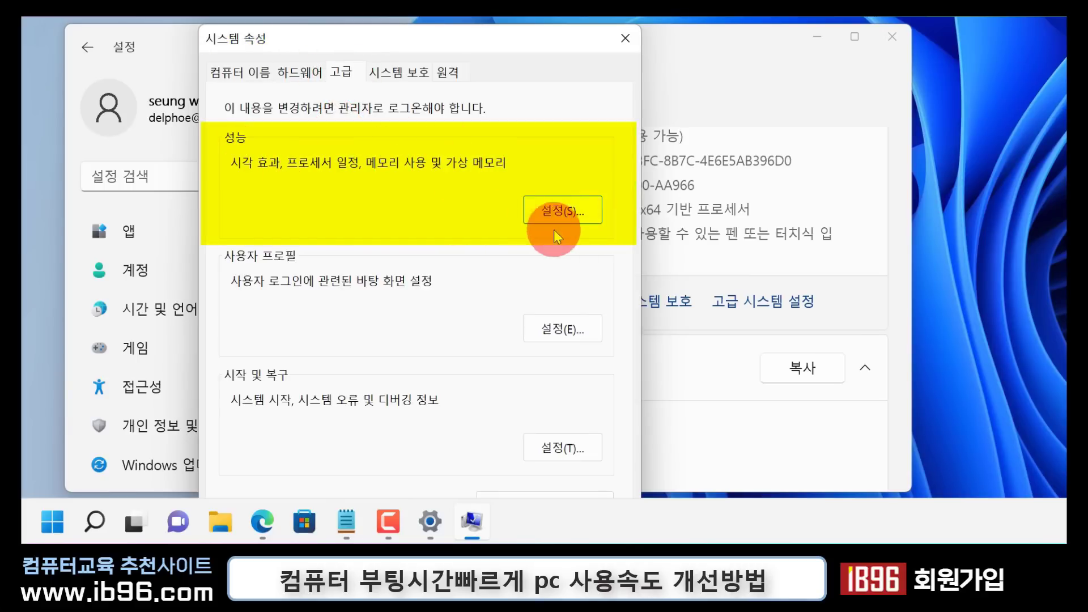
{"action": "left_click", "coordinate": [552, 212]}
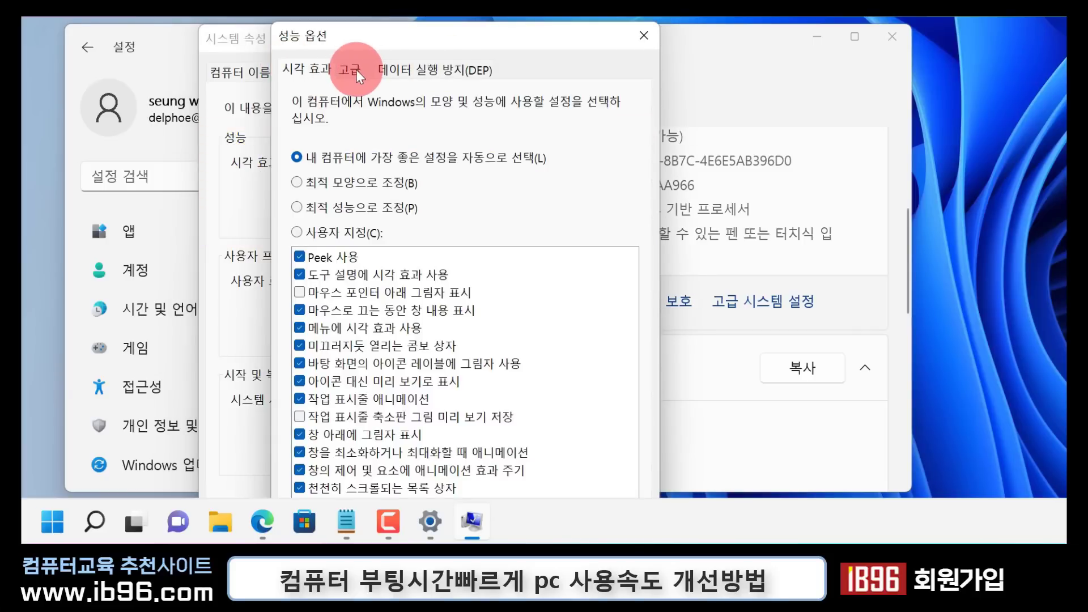
{"action": "left_click", "coordinate": [355, 69]}
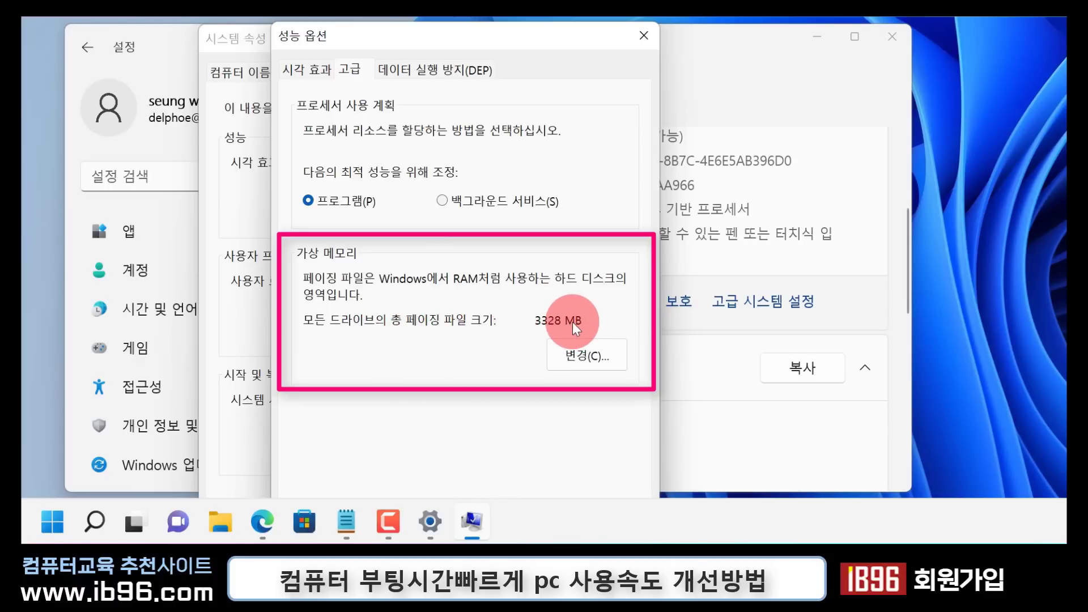
{"action": "left_click", "coordinate": [579, 358]}
{"action": "left_click_drag", "start_coordinate": [396, 31], "coordinate": [419, 33]}
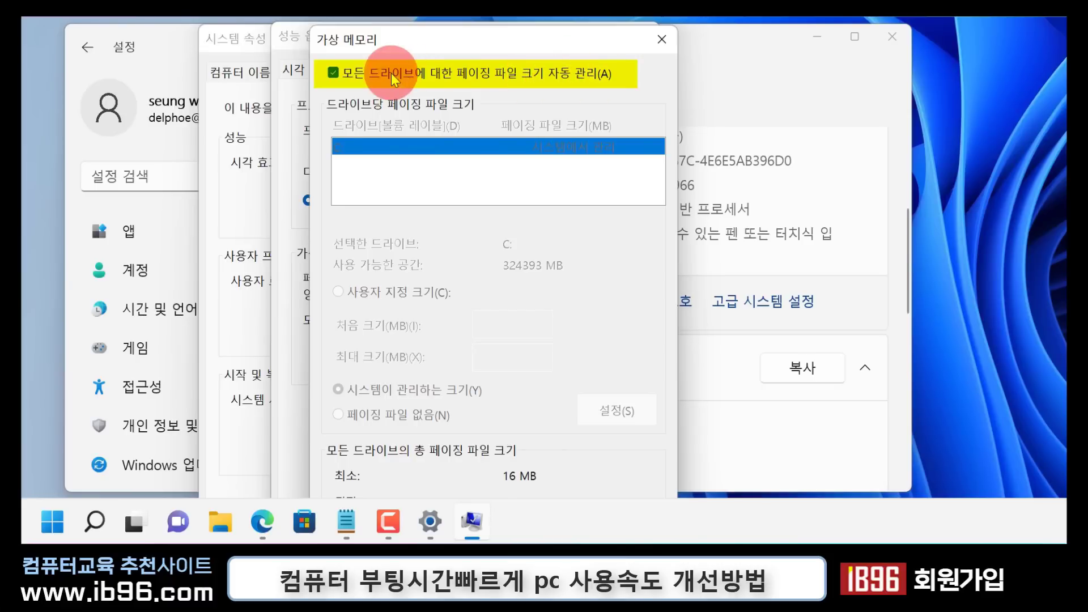
Turn off automatic paging file management for all drives and choose a custom size for drive C:
{"action": "left_click", "coordinate": [333, 72]}
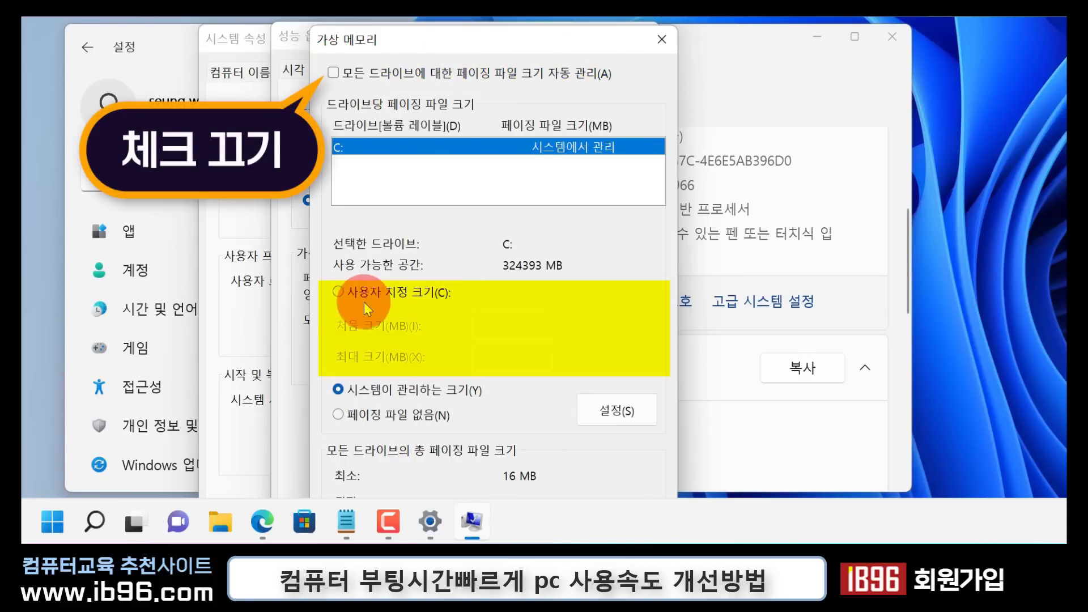
{"action": "left_click", "coordinate": [338, 292]}
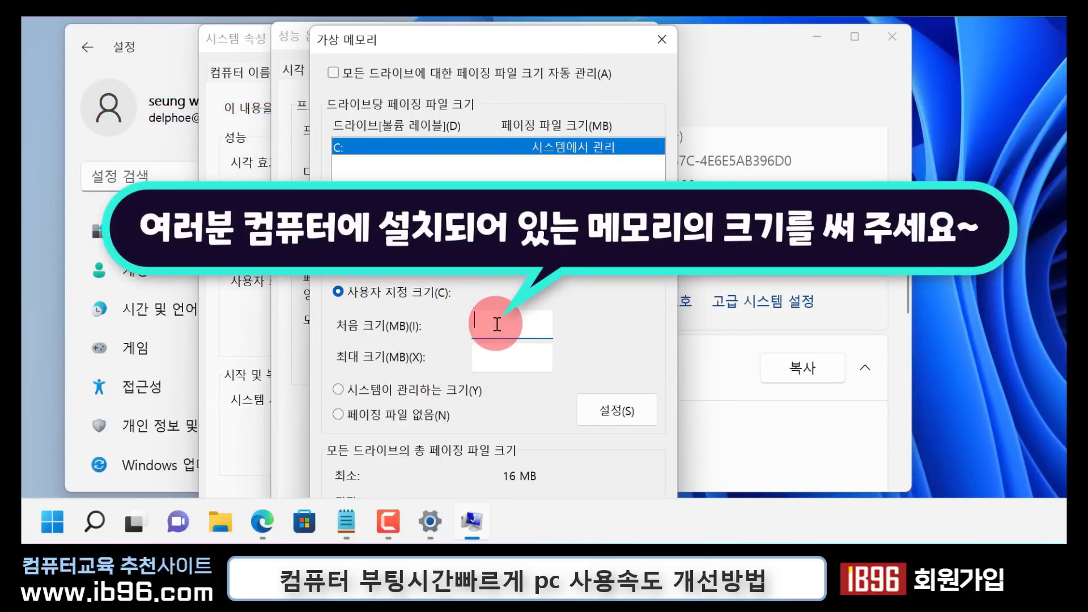
{"action": "left_click", "coordinate": [500, 356]}
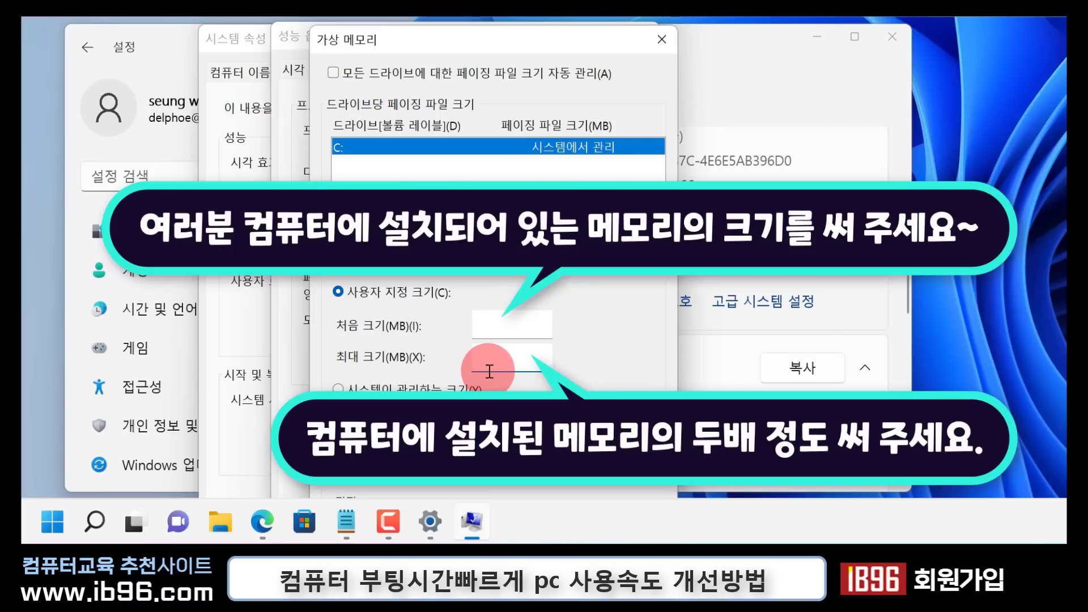
{"action": "left_click", "coordinate": [516, 324]}
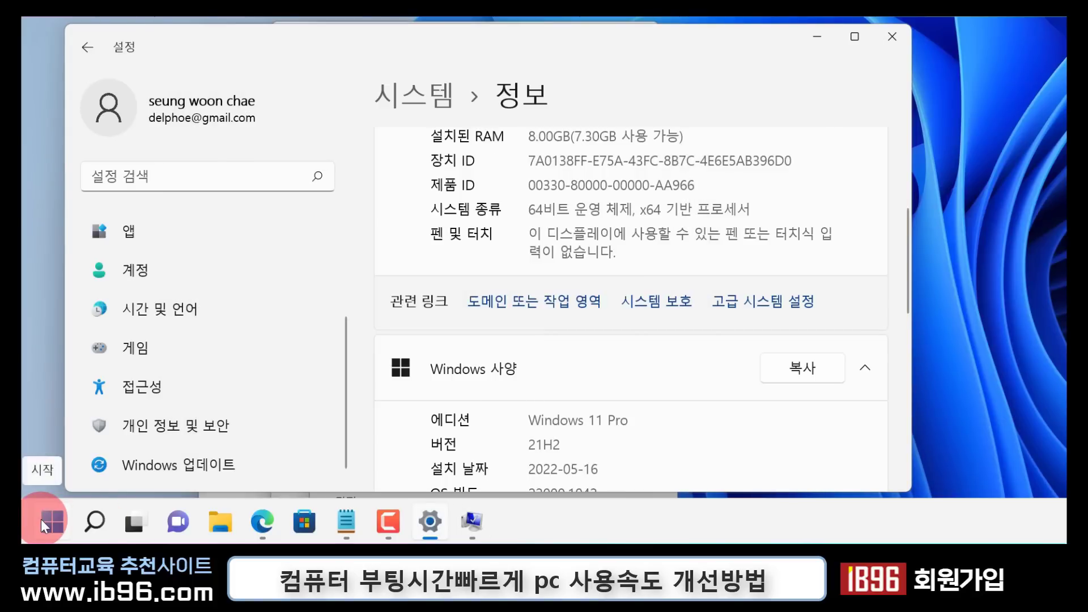
Open the calculator and multiply 8 by 1024 to convert the installed RAM to megabytes
{"action": "left_click", "coordinate": [41, 519]}
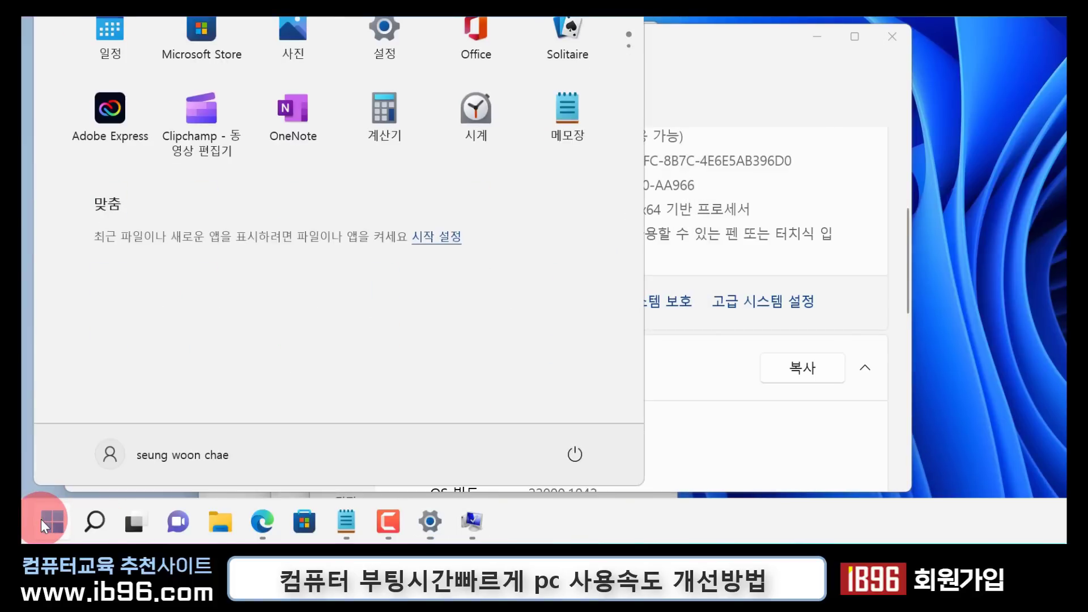
{"action": "left_click", "coordinate": [386, 112]}
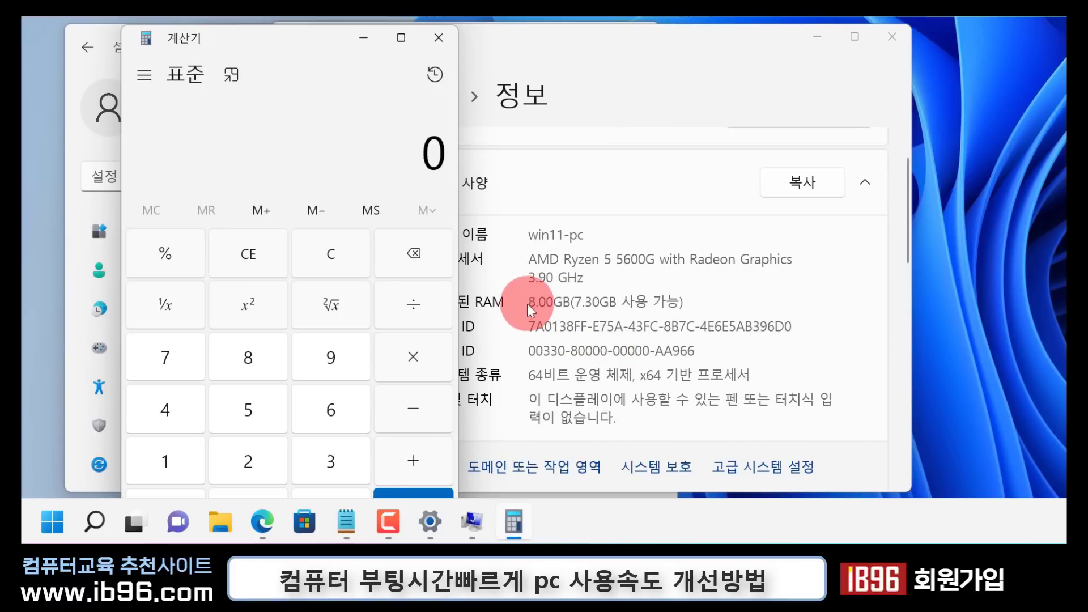
{"action": "left_click", "coordinate": [255, 367]}
{"action": "left_click", "coordinate": [419, 358]}
{"action": "left_click", "coordinate": [209, 461]}
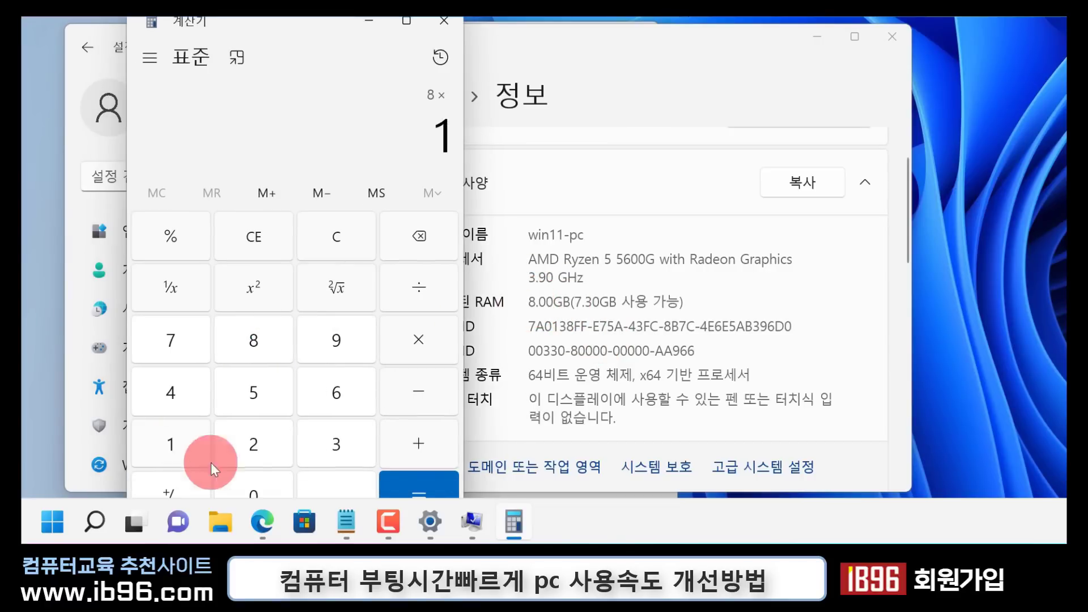
{"action": "left_click", "coordinate": [263, 488]}
{"action": "left_click", "coordinate": [265, 447]}
{"action": "left_click", "coordinate": [196, 391]}
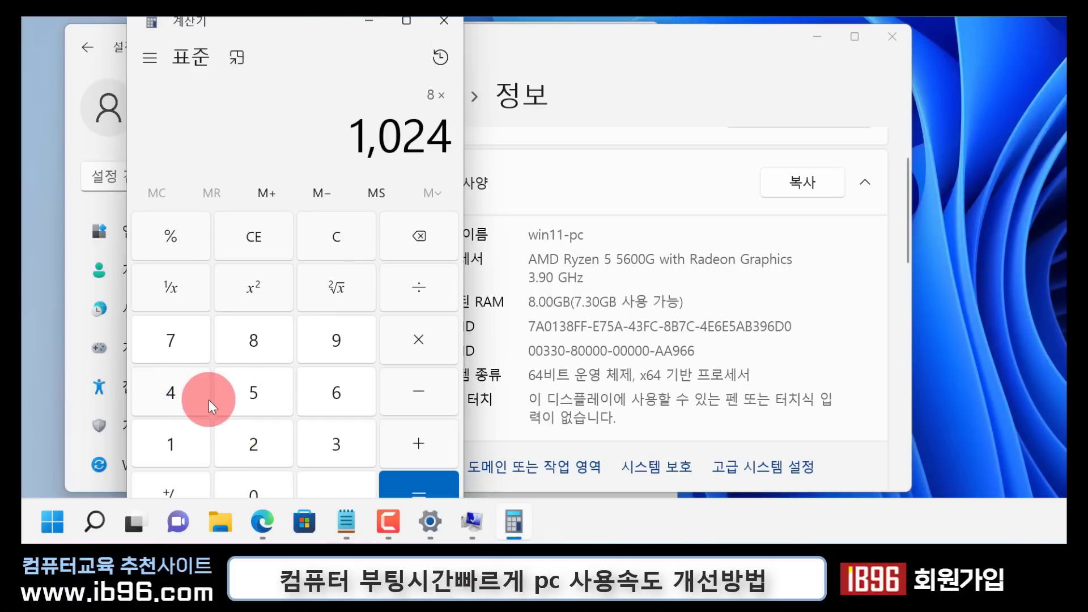
{"action": "left_click", "coordinate": [406, 481]}
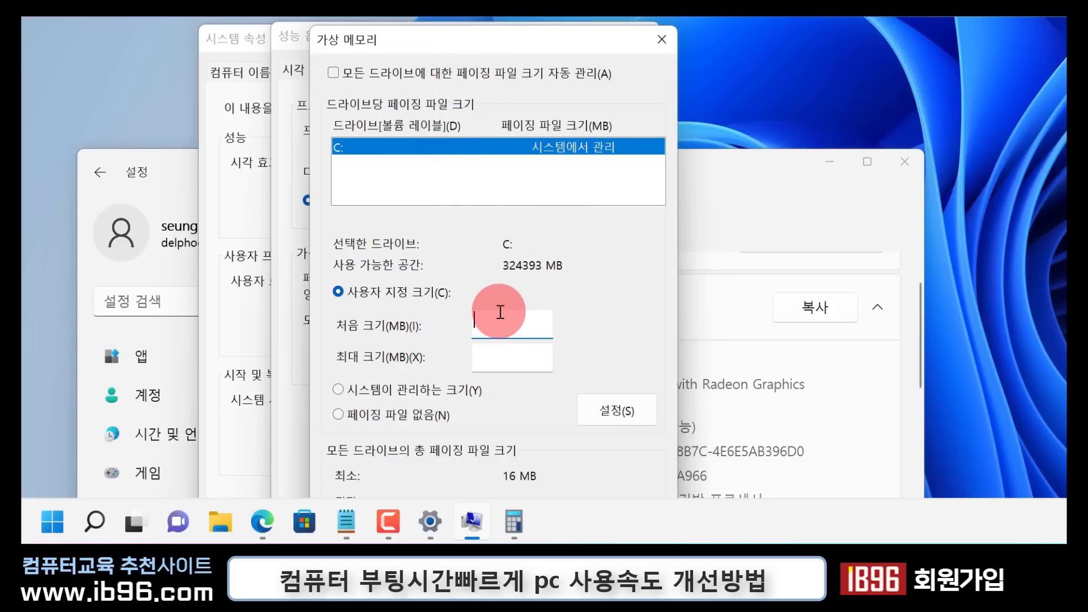
Enter an initial paging file size of 8192 MB and a maximum of 16384 MB for drive C:, and close the dialogs
{"action": "type", "text": "8192"}
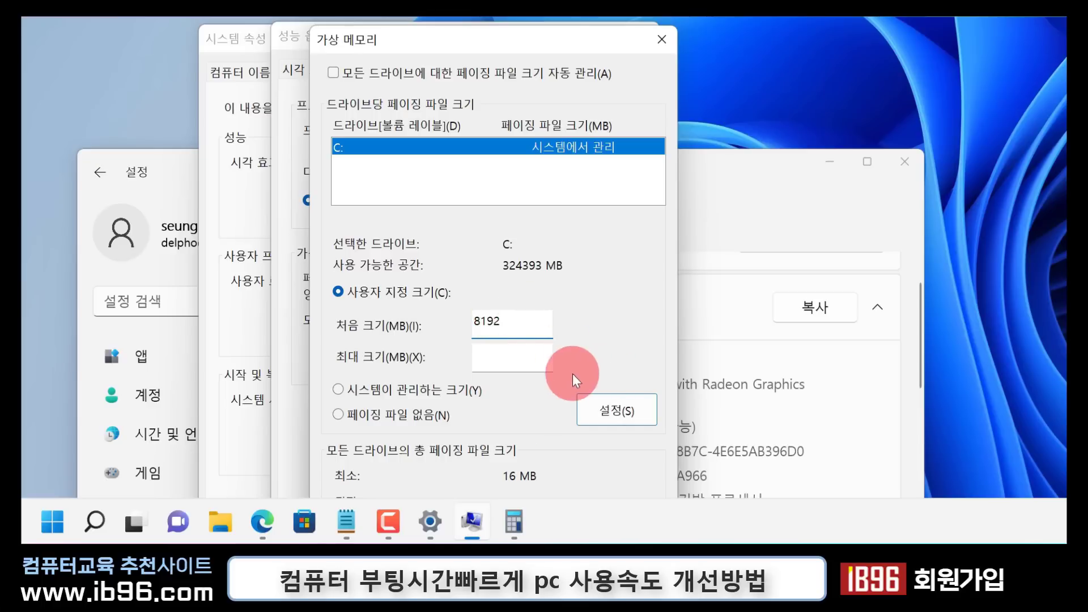
{"action": "left_click", "coordinate": [485, 354]}
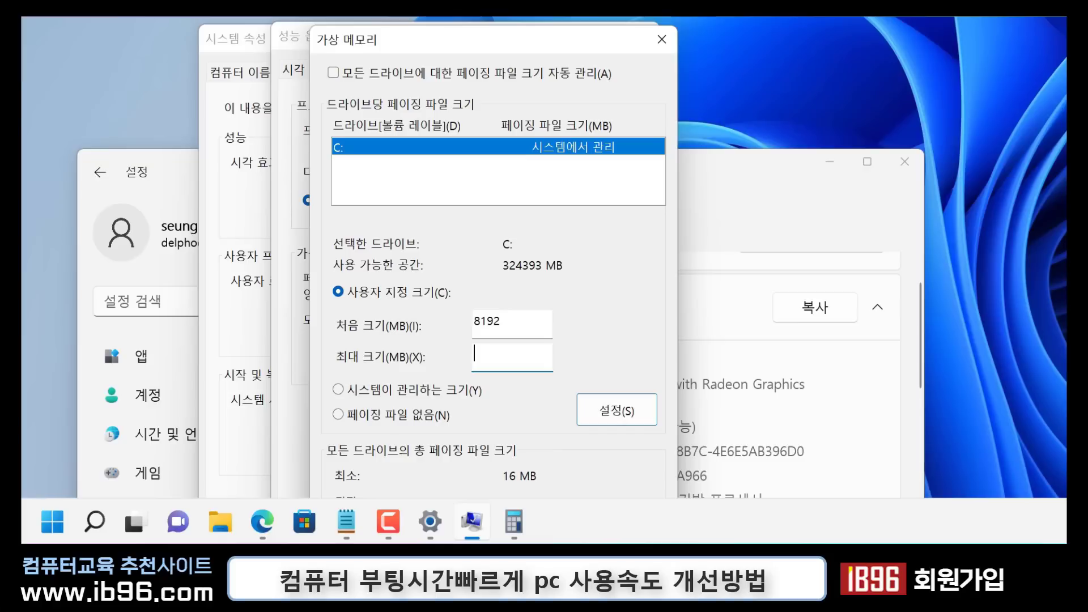
{"action": "type", "text": "16384"}
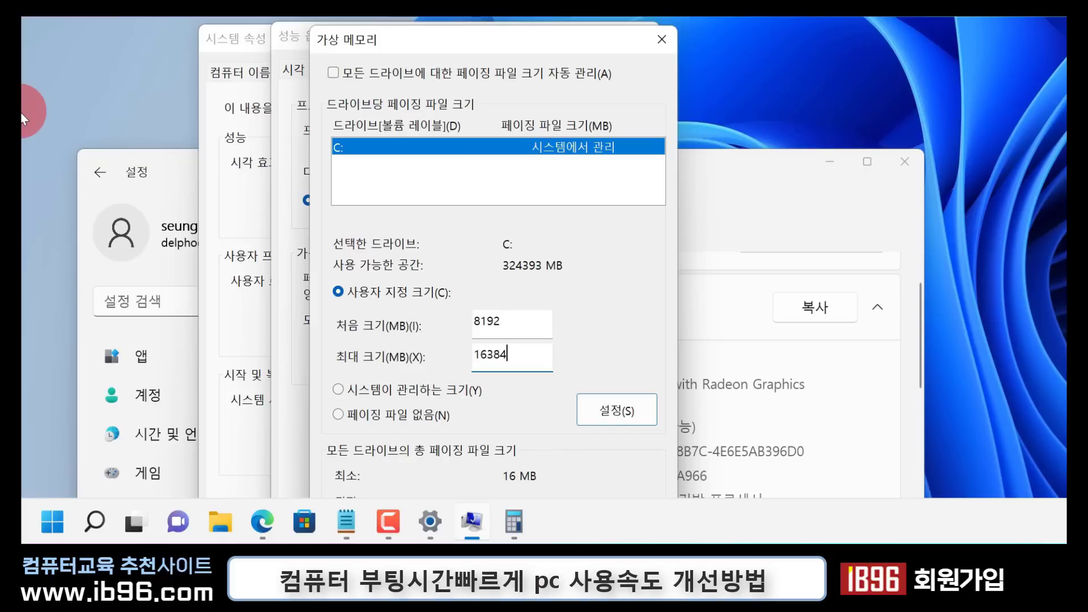
{"action": "key", "text": "ctrl+a"}
{"action": "left_click_drag", "start_coordinate": [539, 319], "coordinate": [454, 319]}
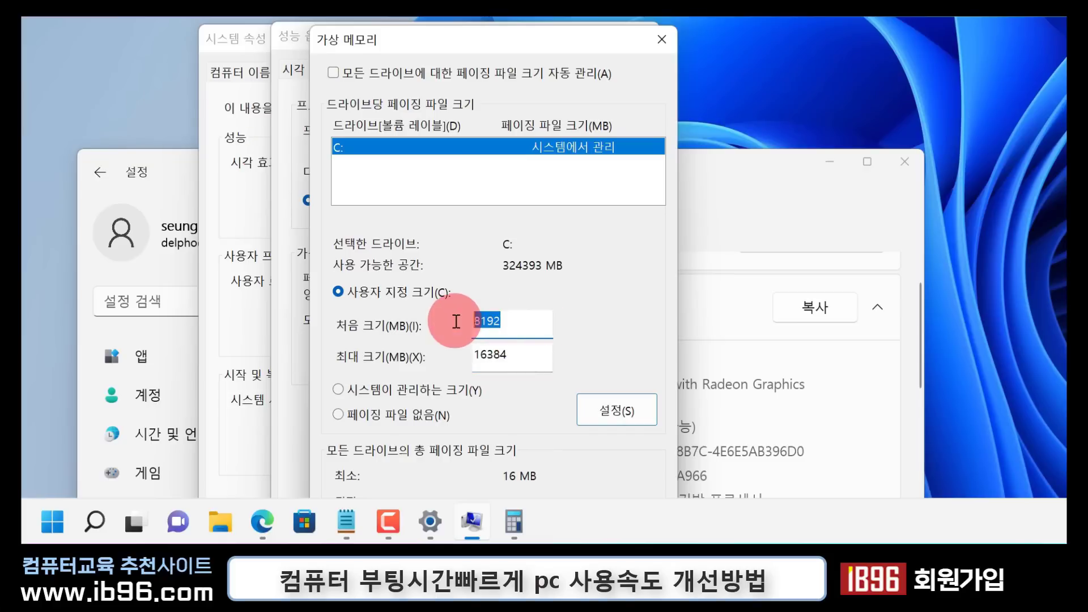
{"action": "left_click_drag", "start_coordinate": [540, 358], "coordinate": [456, 357]}
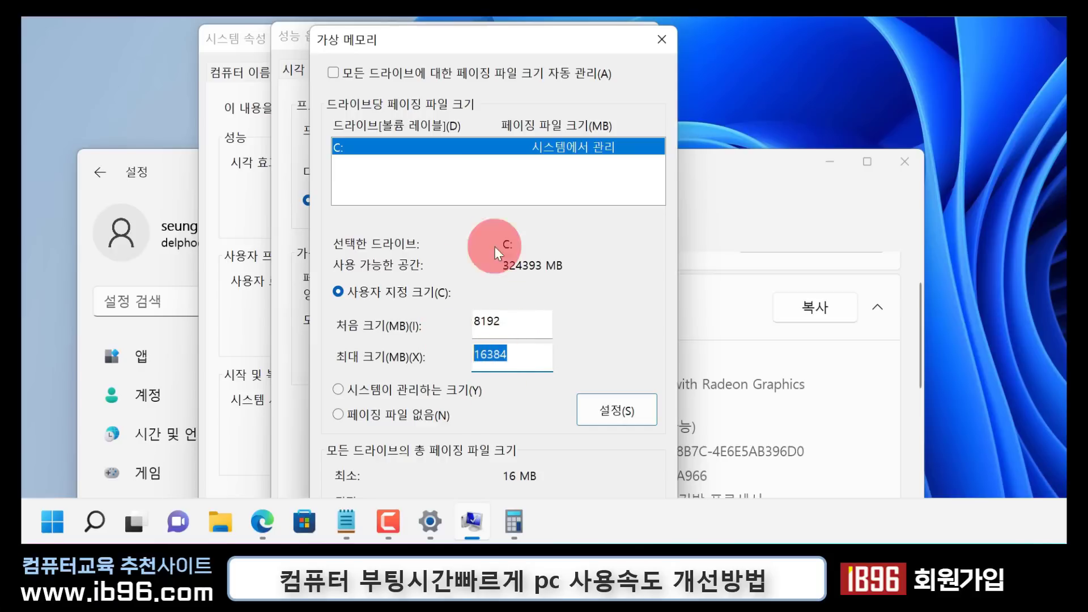
{"action": "left_click_drag", "start_coordinate": [526, 41], "coordinate": [527, 0]}
{"action": "left_click", "coordinate": [566, 464]}
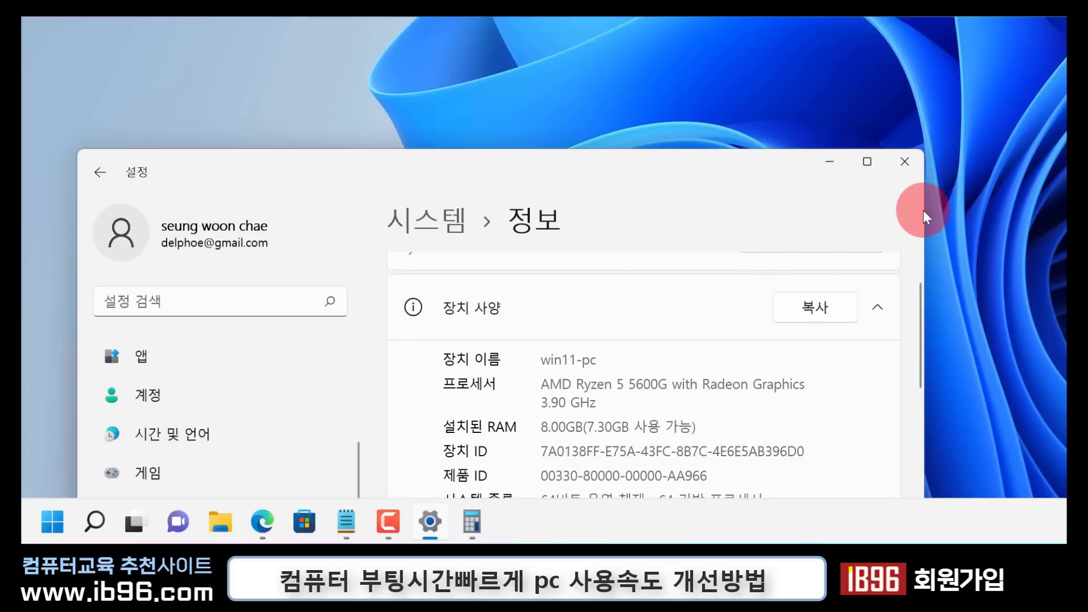
Review the installed RAM on the 정보 page again and close Settings
{"action": "left_click_drag", "start_coordinate": [663, 166], "coordinate": [674, 59]}
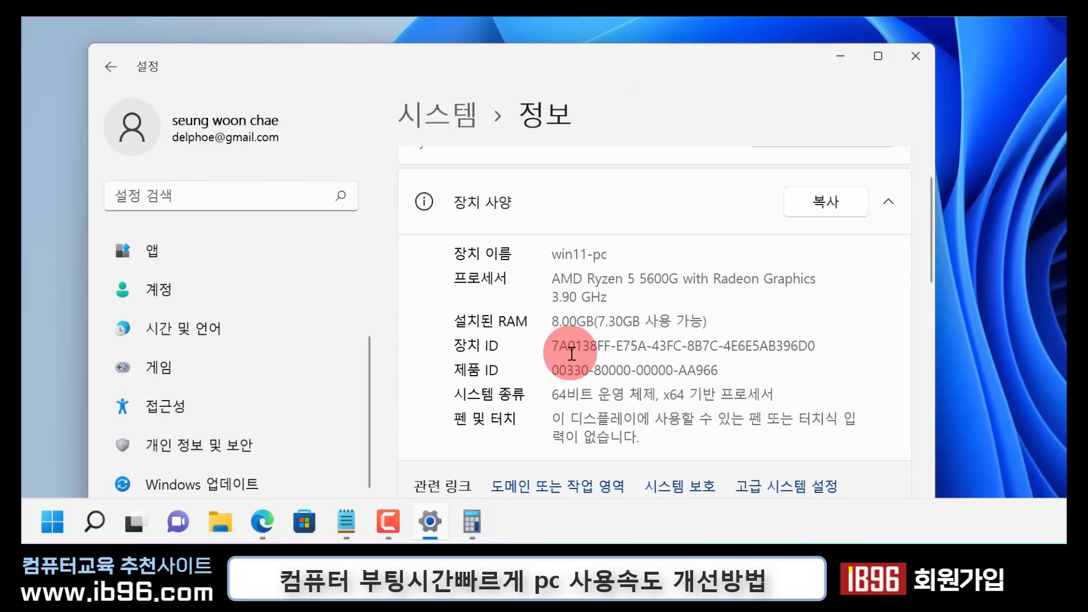
{"action": "left_click_drag", "start_coordinate": [559, 320], "coordinate": [552, 321]}
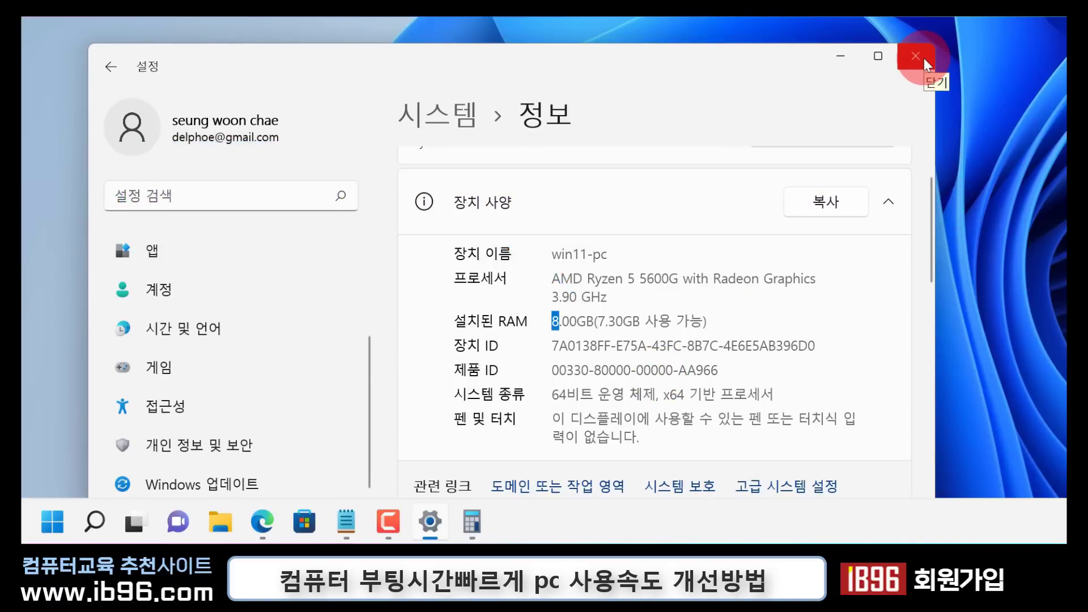
{"action": "left_click", "coordinate": [923, 58]}
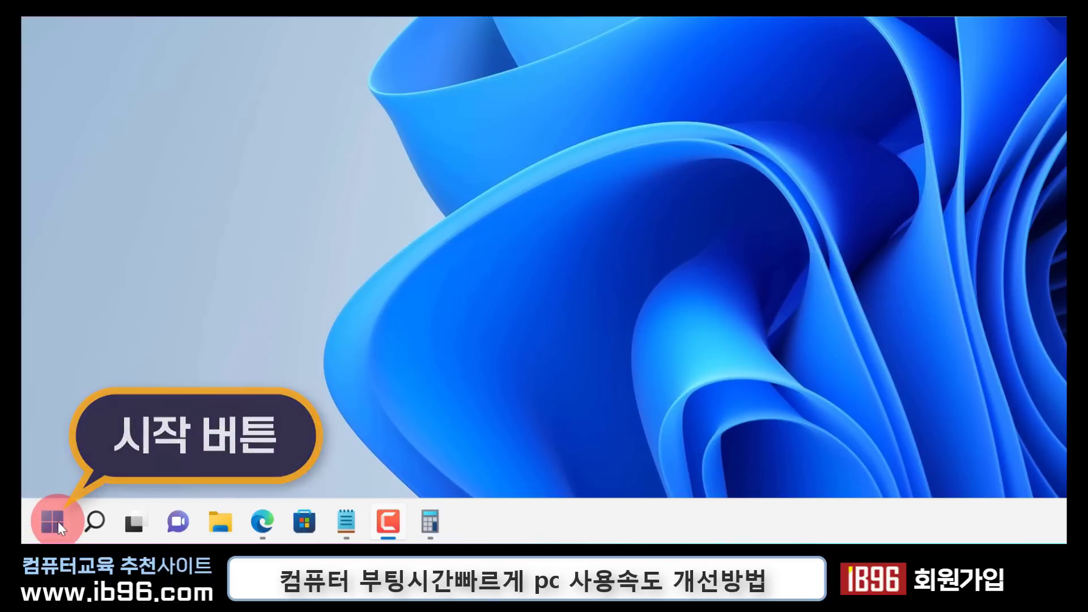
Open Task Manager and sort the startup programs by their startup impact, highest first
{"action": "right_click", "coordinate": [56, 515]}
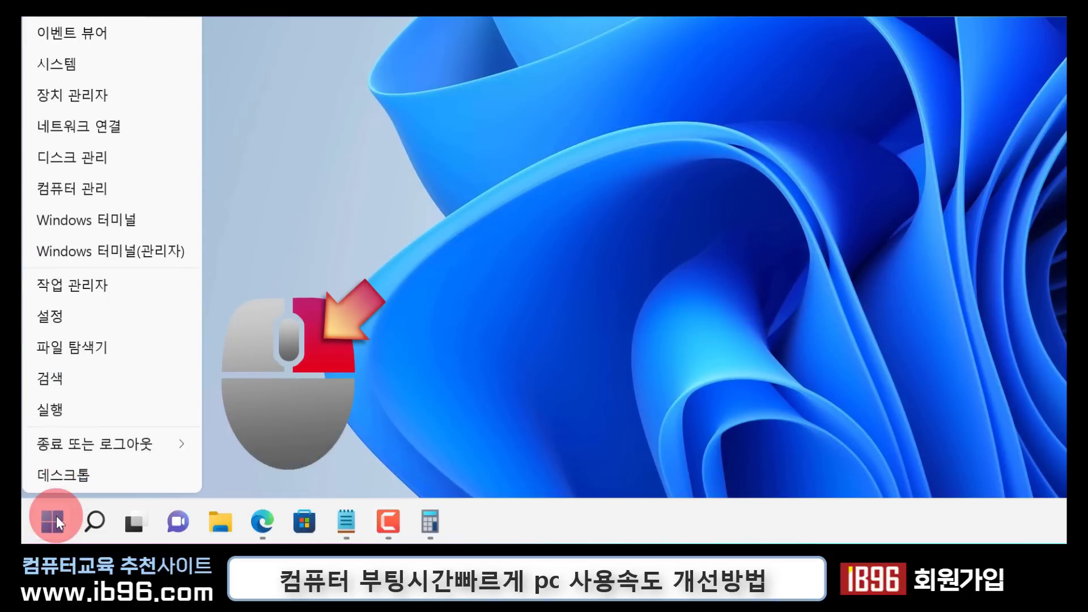
{"action": "left_click", "coordinate": [136, 285]}
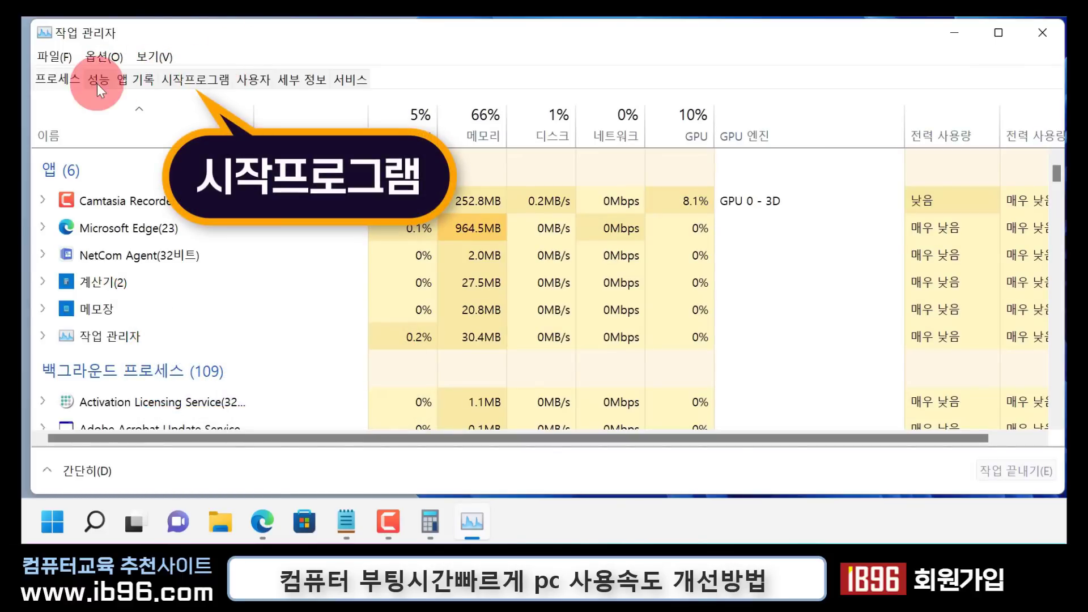
{"action": "left_click", "coordinate": [196, 80]}
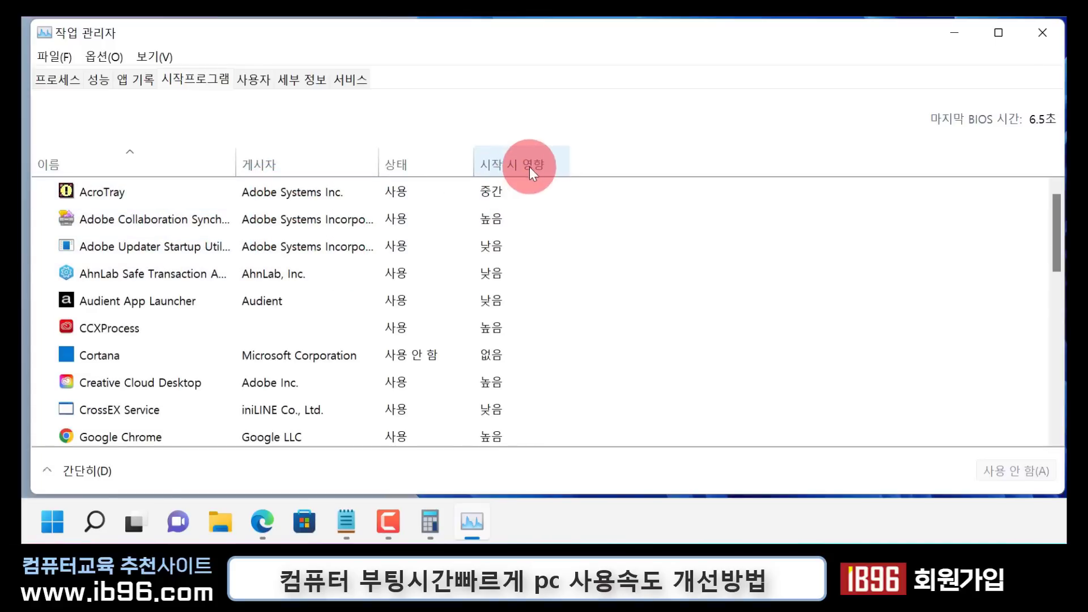
{"action": "left_click", "coordinate": [495, 160]}
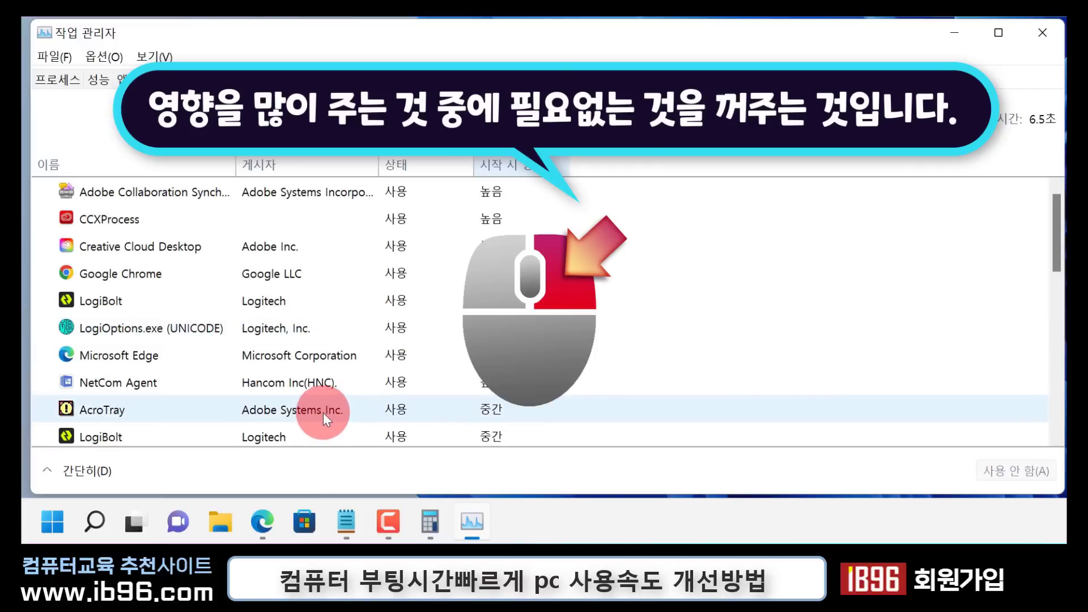
Disable NetCom Agent in the startup programs list
{"action": "right_click", "coordinate": [324, 413]}
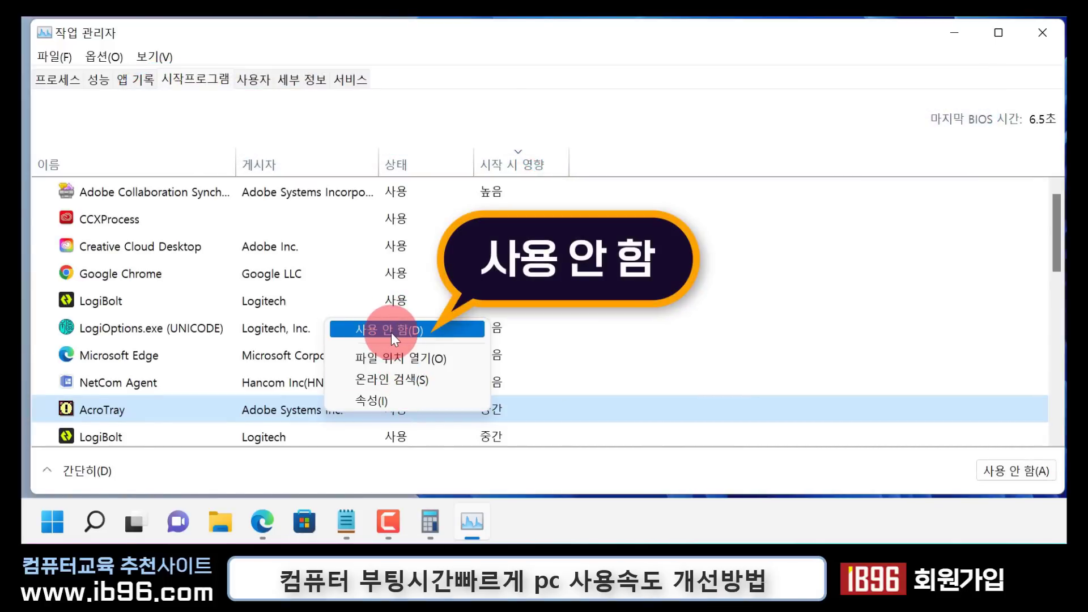
{"action": "left_click", "coordinate": [170, 413]}
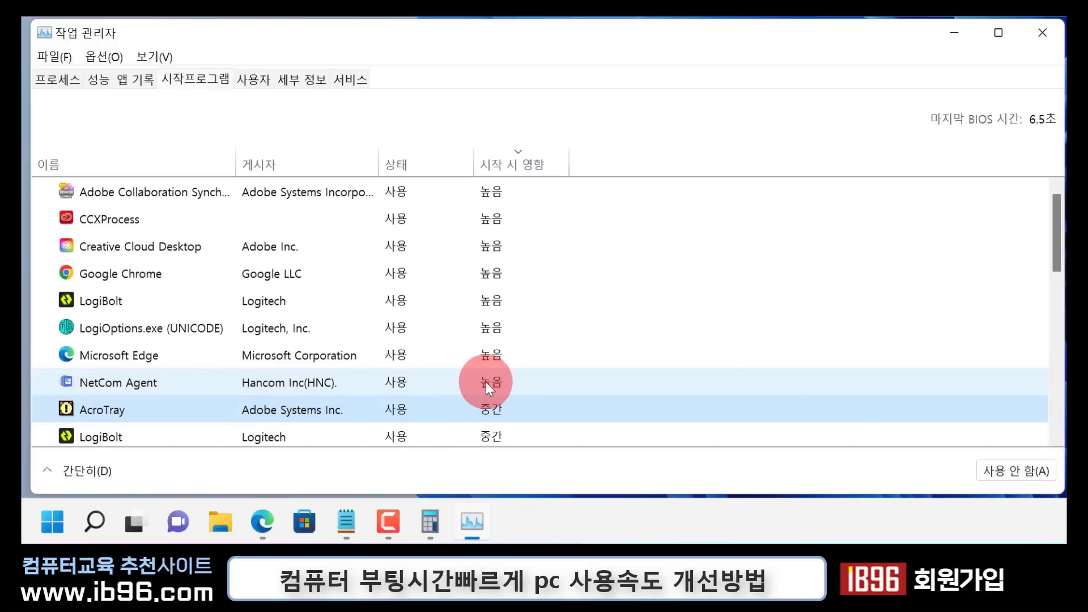
{"action": "right_click", "coordinate": [192, 380]}
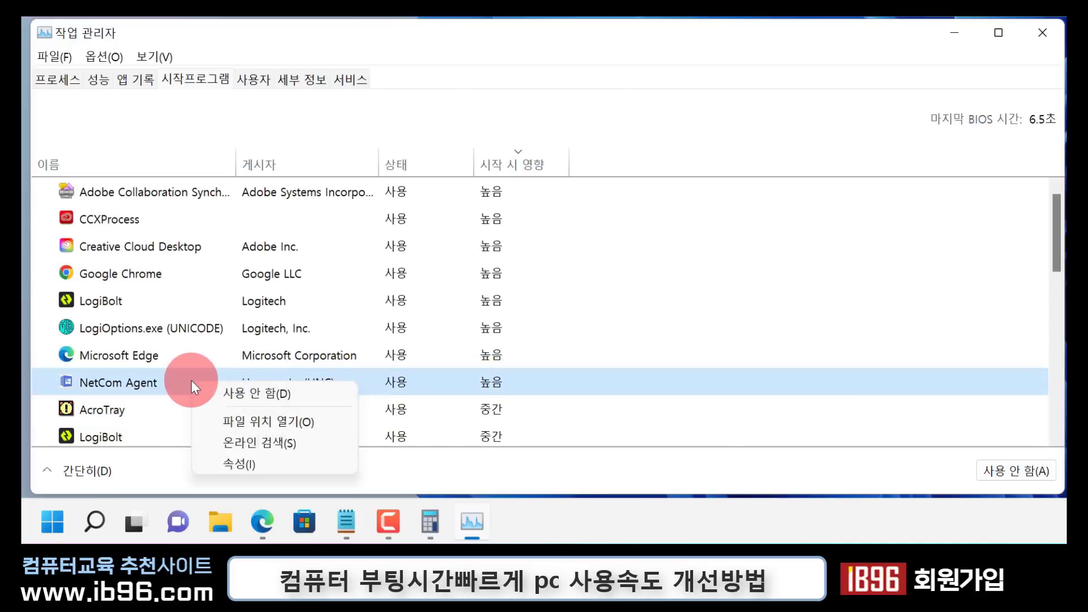
{"action": "left_click", "coordinate": [258, 392]}
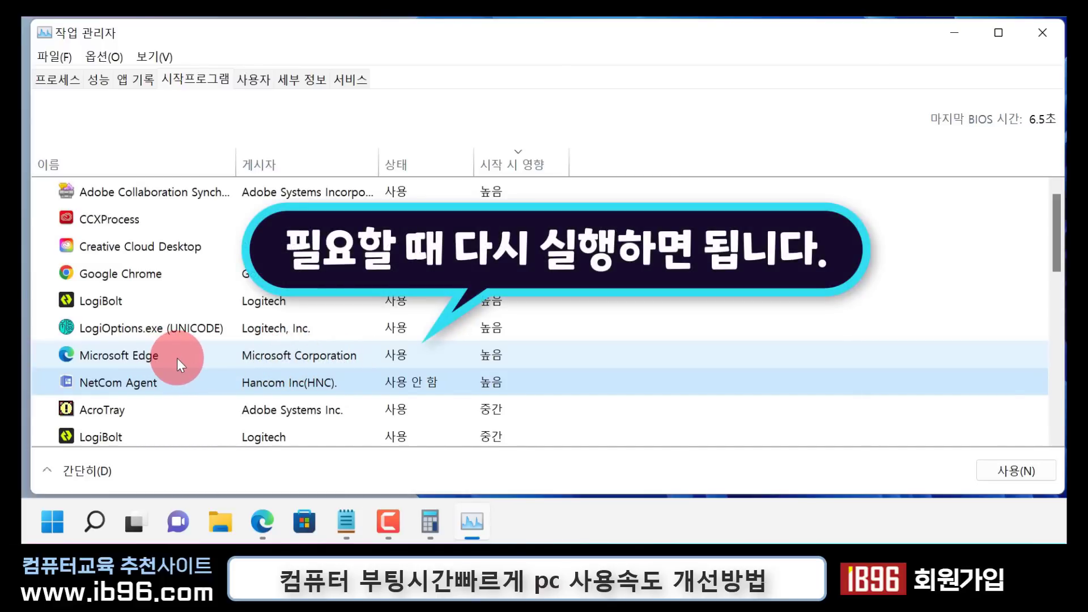
Disable Microsoft Edge and Send to OneNote Tool in the startup programs list
{"action": "right_click", "coordinate": [237, 350]}
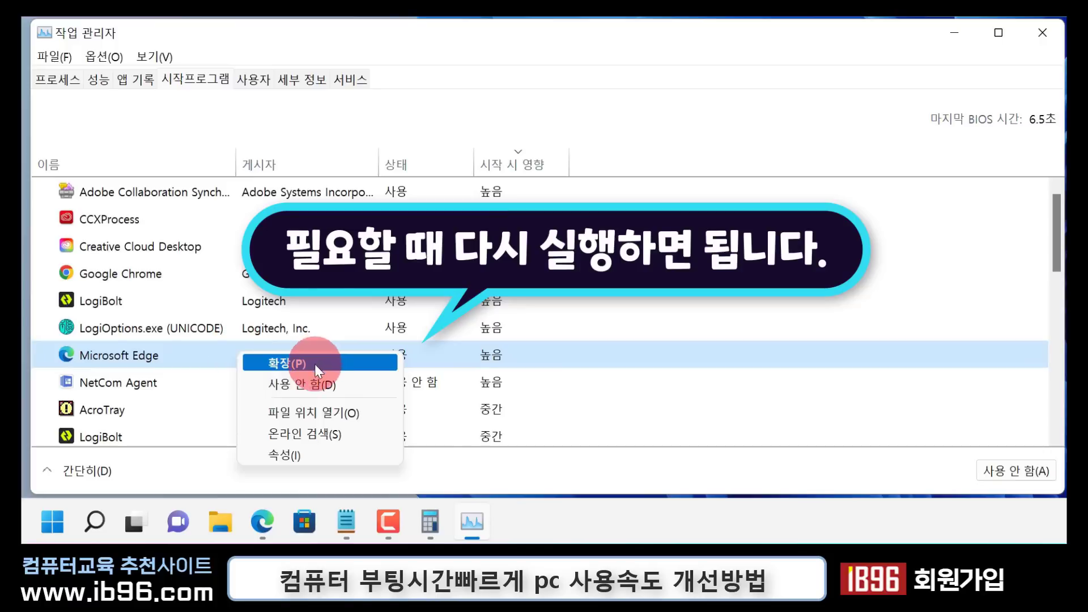
{"action": "left_click", "coordinate": [318, 384]}
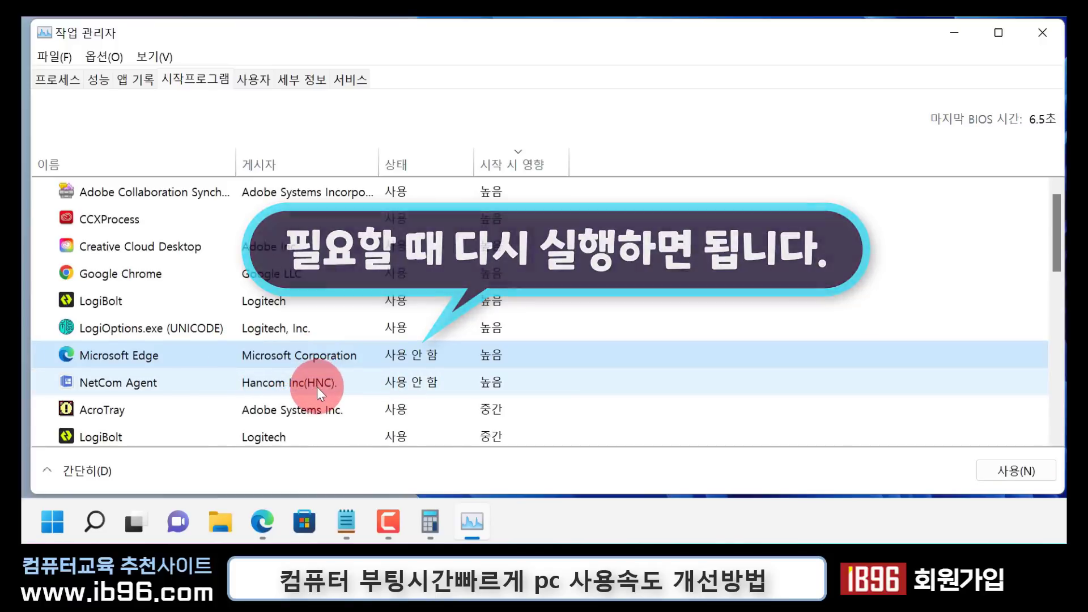
{"action": "scroll", "coordinate": [317, 387], "scroll_direction": "down", "scroll_amount": 2}
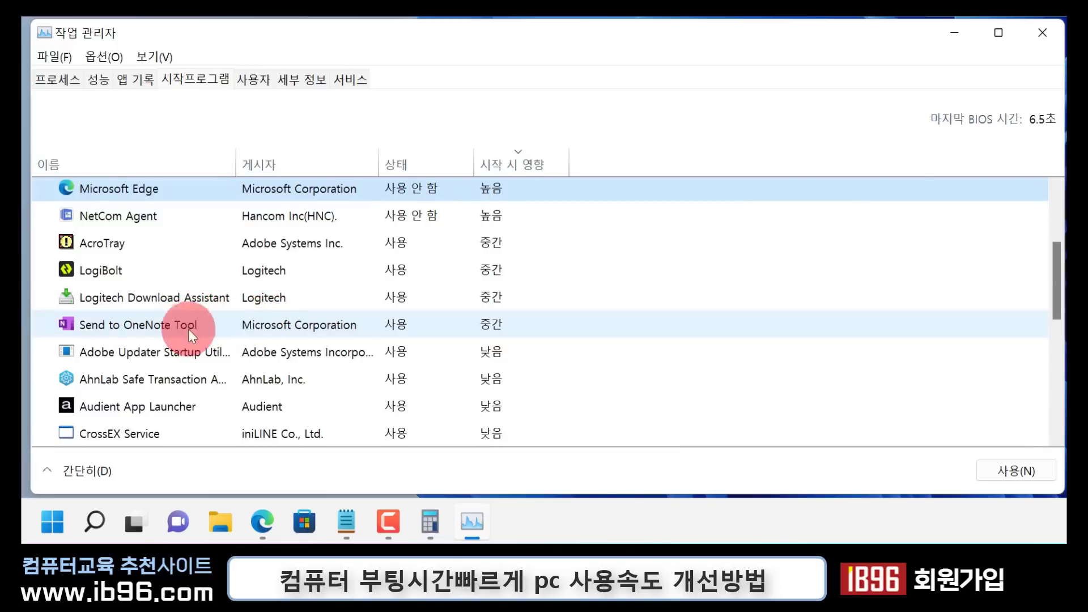
{"action": "left_click", "coordinate": [217, 324]}
{"action": "right_click", "coordinate": [216, 324]}
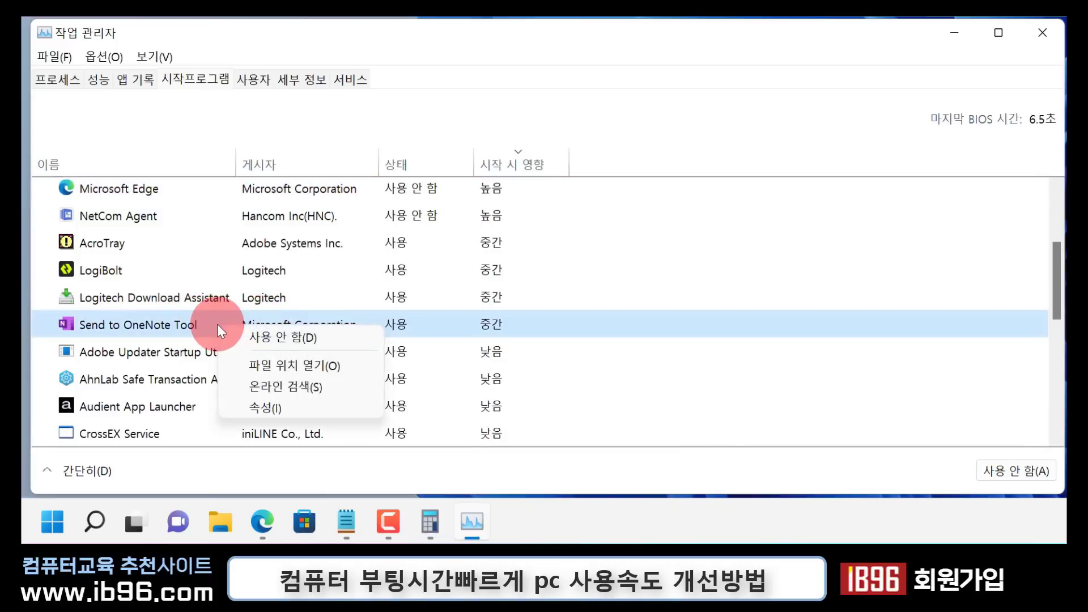
{"action": "left_click", "coordinate": [272, 332]}
{"action": "scroll", "coordinate": [266, 397], "scroll_direction": "up", "scroll_amount": 2}
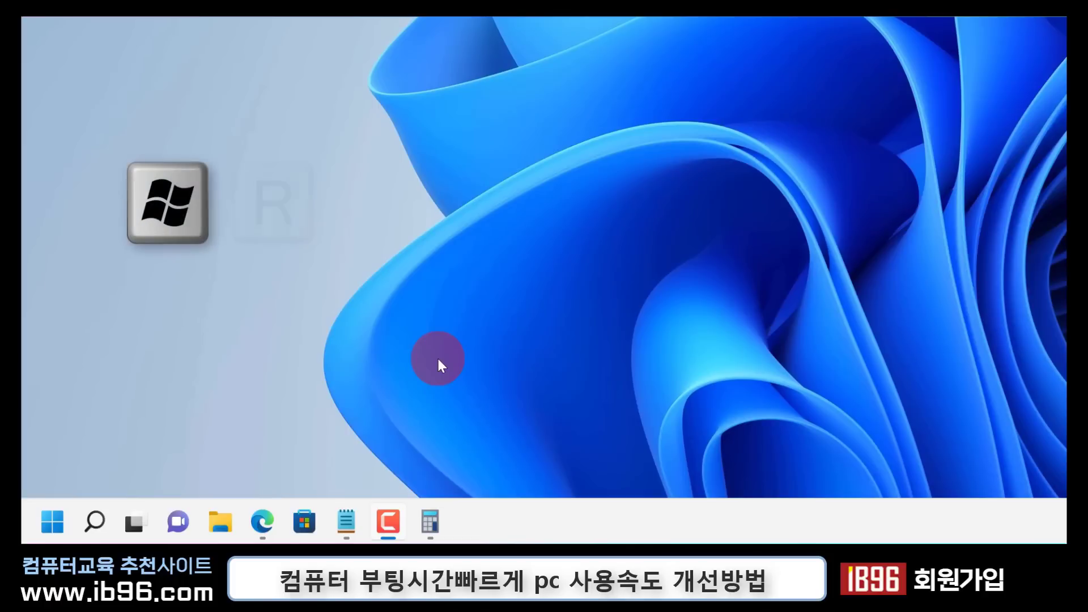
Run msconfig and review the full list of services in System Configuration
{"action": "key", "text": "super+r"}
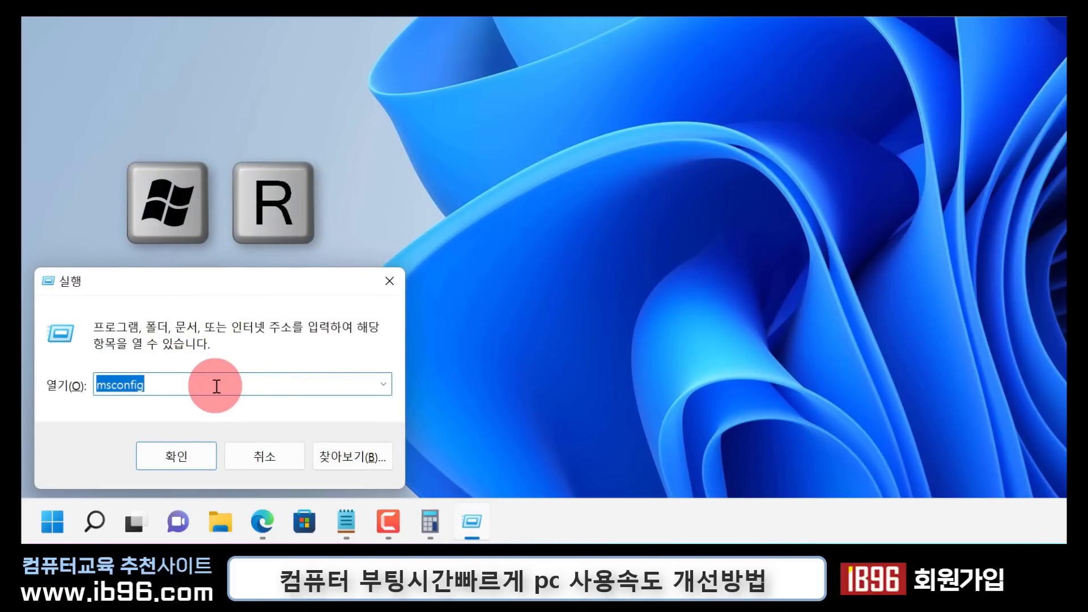
{"action": "left_click", "coordinate": [162, 386]}
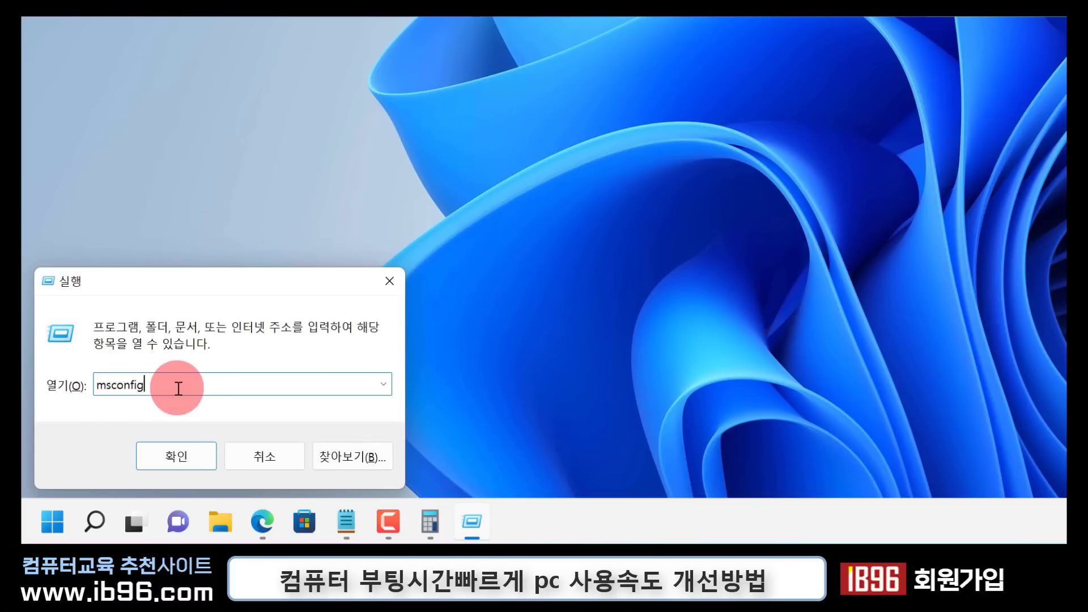
{"action": "left_click", "coordinate": [185, 453]}
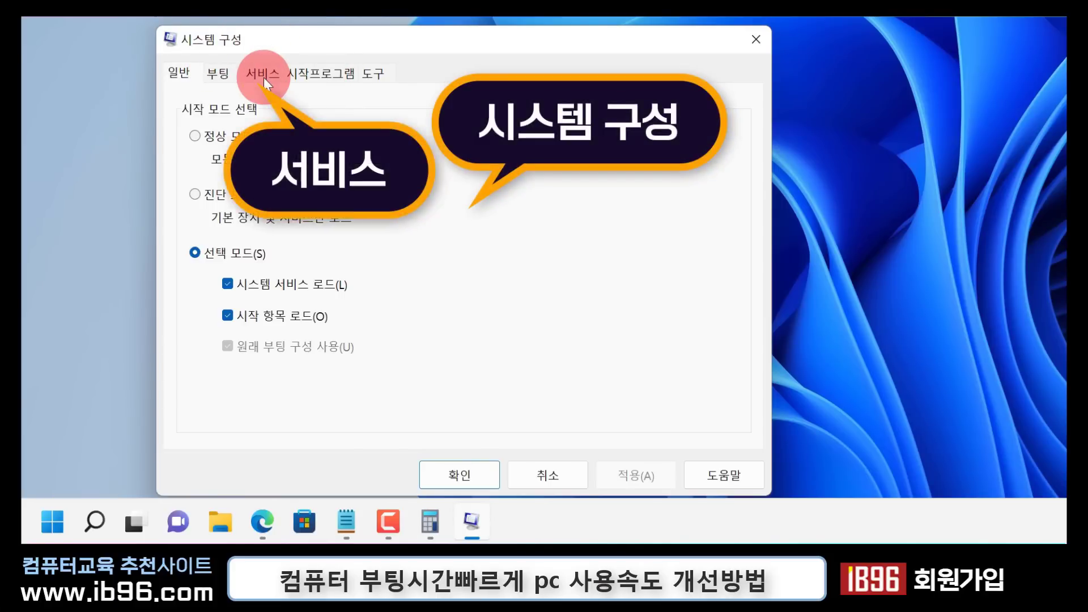
{"action": "left_click", "coordinate": [263, 75]}
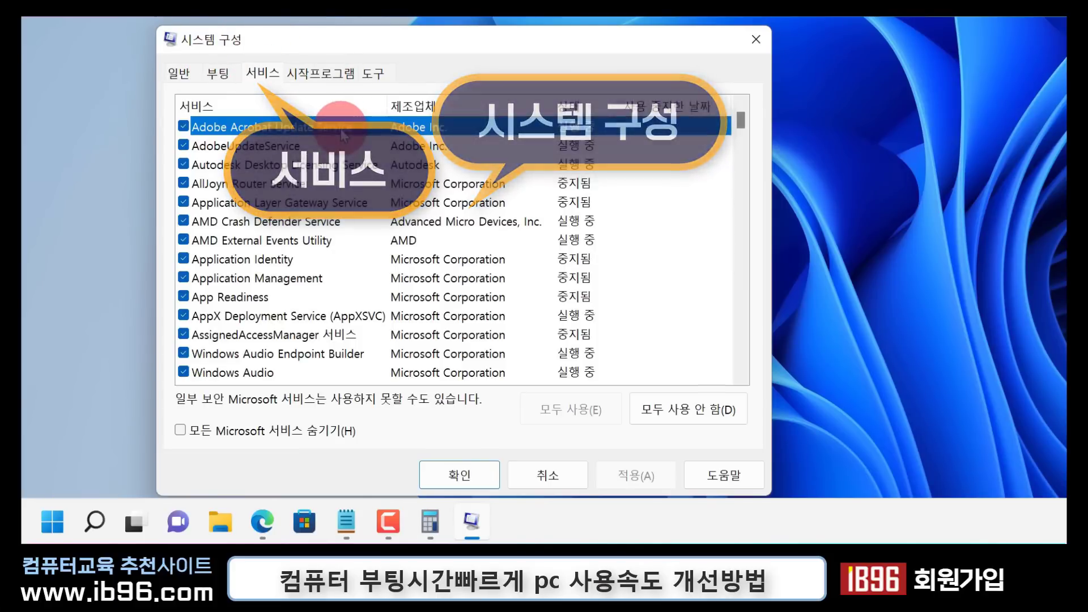
{"action": "left_click", "coordinate": [341, 129]}
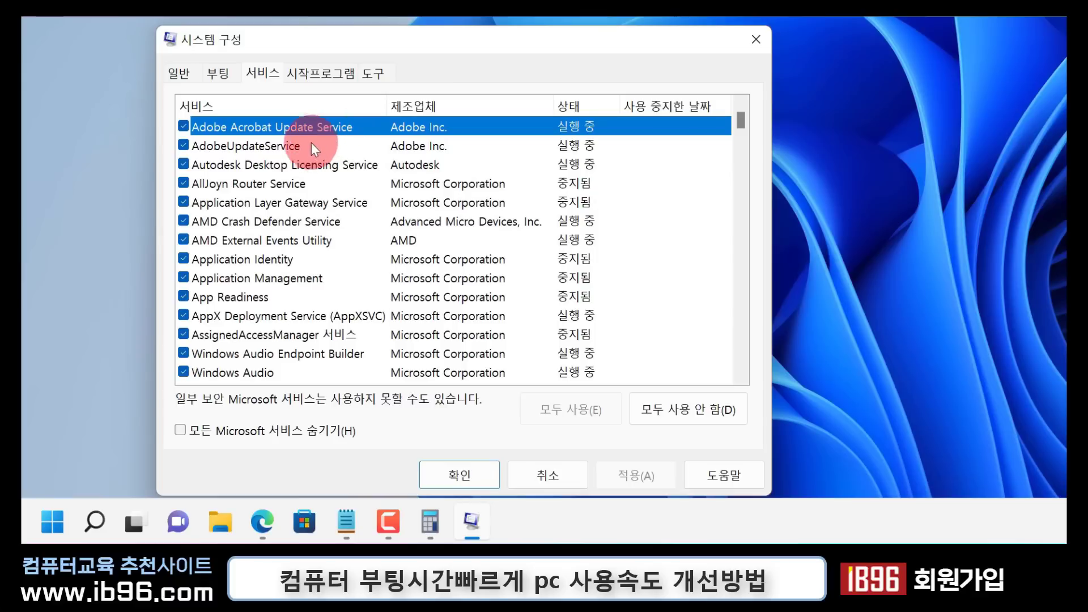
{"action": "scroll", "coordinate": [307, 308], "scroll_direction": "down", "scroll_amount": 3}
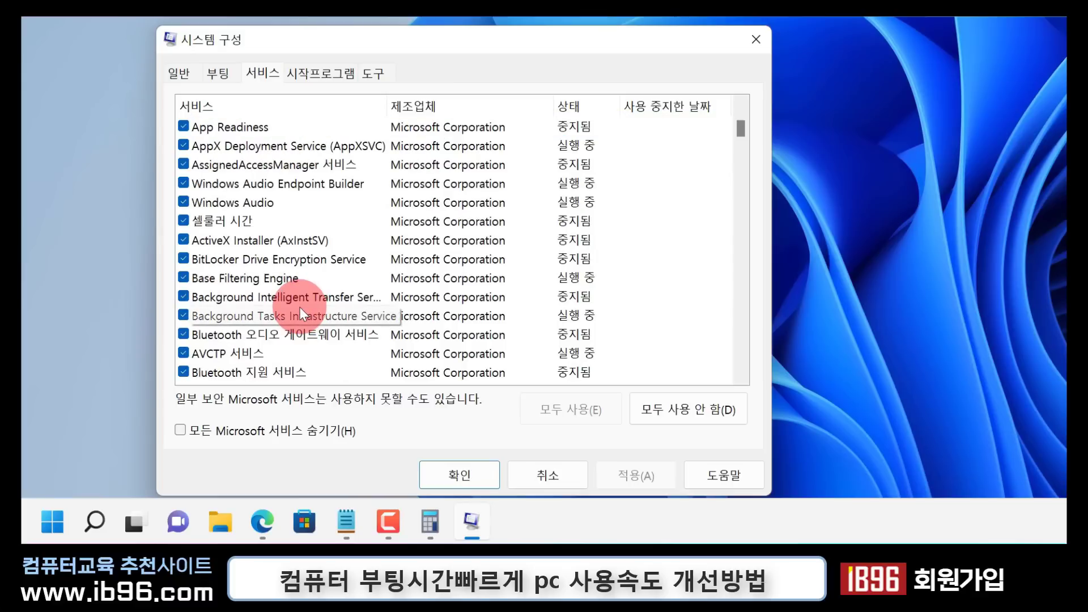
{"action": "scroll", "coordinate": [300, 306], "scroll_direction": "up", "scroll_amount": 3}
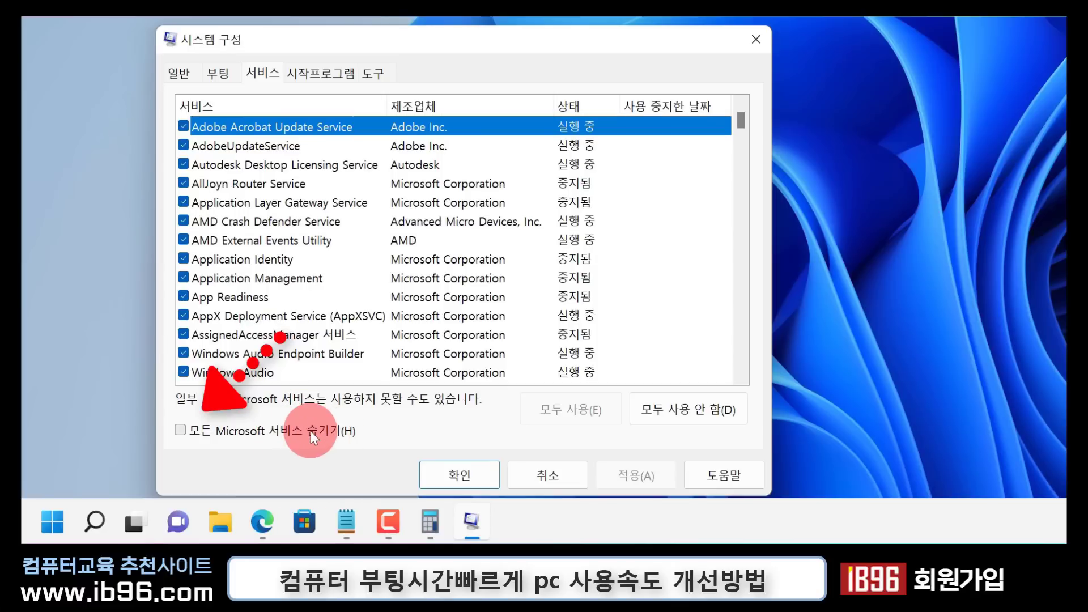
Hide all Microsoft services and look through the third-party services that are left
{"action": "left_click", "coordinate": [181, 432]}
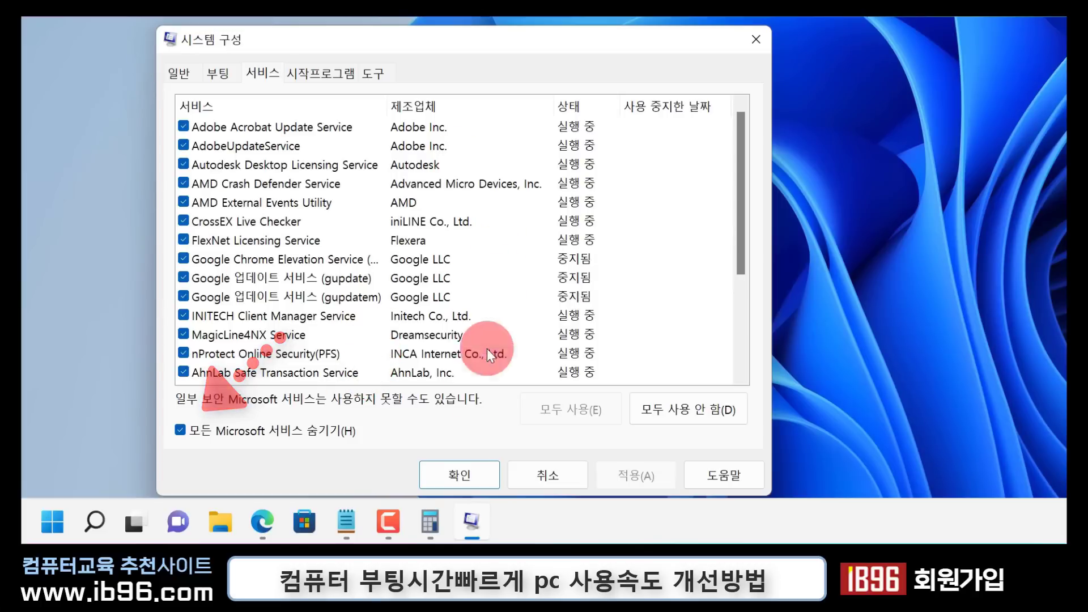
{"action": "left_click_drag", "start_coordinate": [740, 127], "coordinate": [722, 251]}
{"action": "left_click_drag", "start_coordinate": [723, 210], "coordinate": [719, 118]}
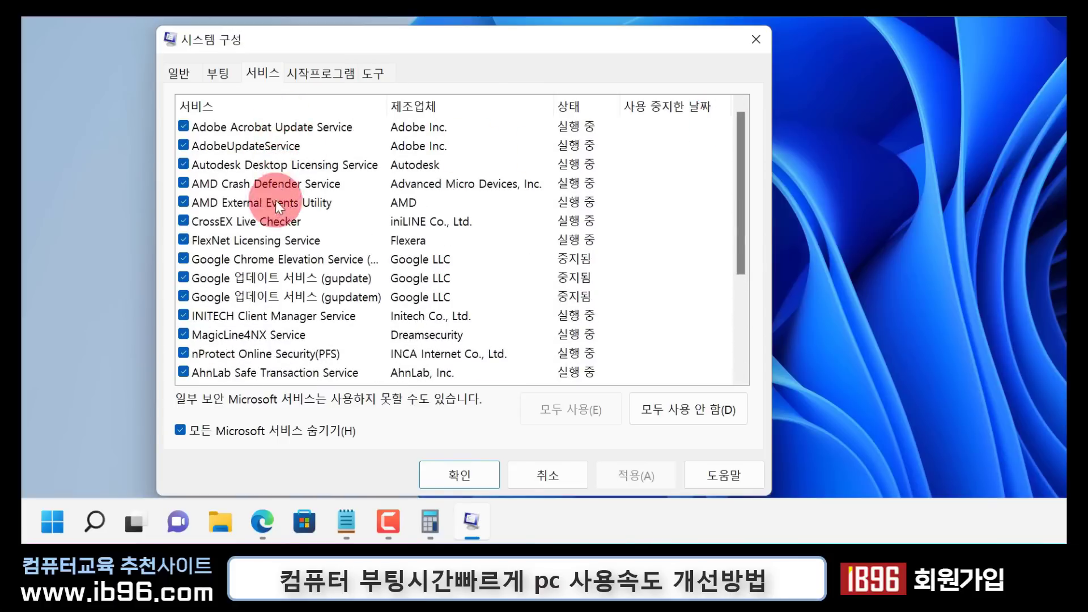
{"action": "left_click_drag", "start_coordinate": [743, 136], "coordinate": [702, 110]}
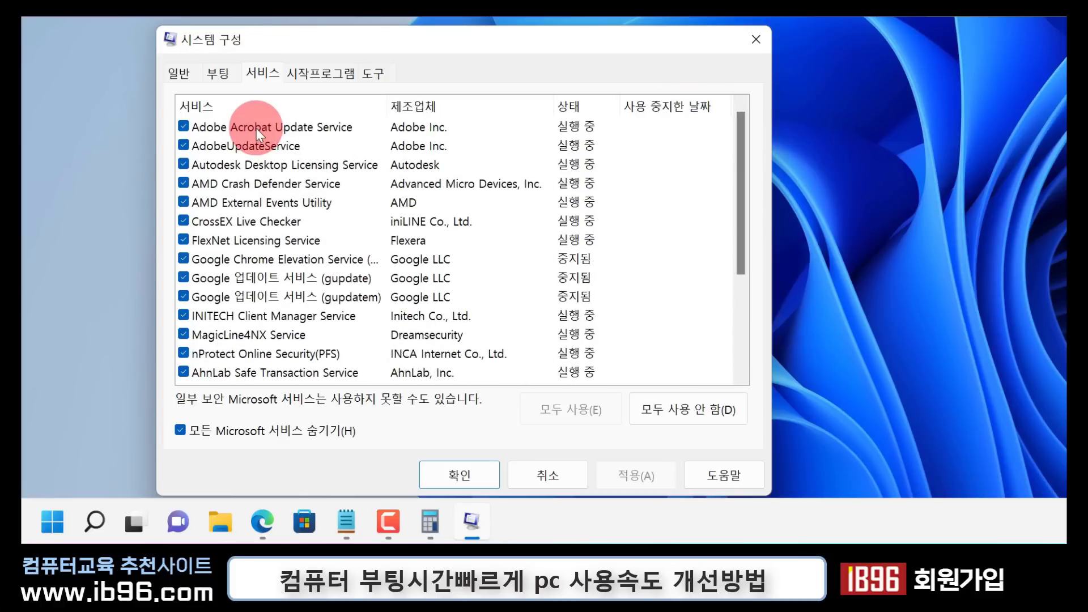
{"action": "scroll", "coordinate": [296, 279], "scroll_direction": "down", "scroll_amount": 2}
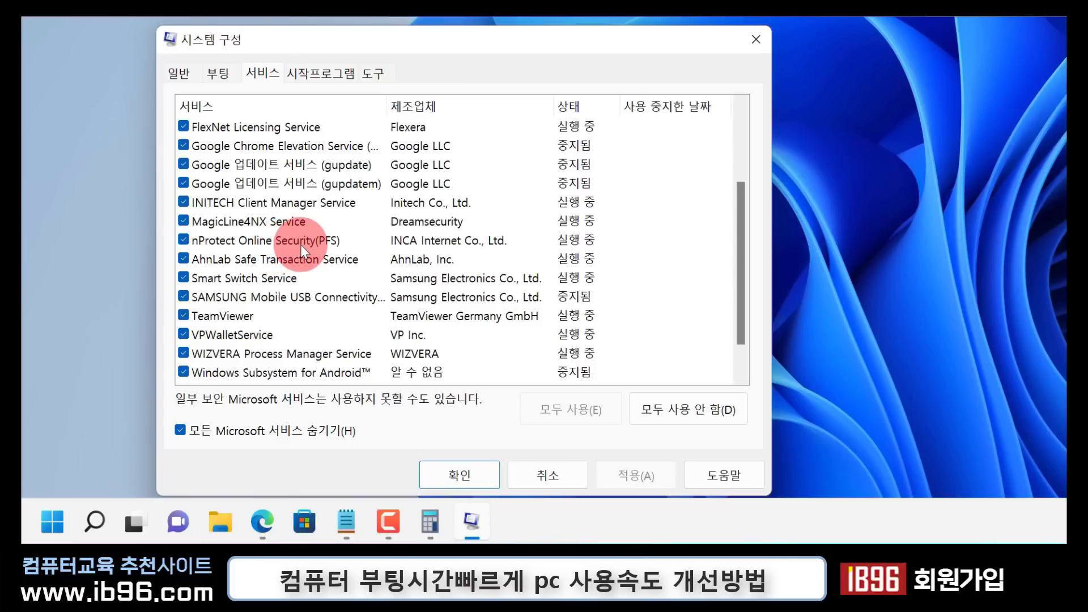
Disable all the listed third-party services at once and check the list
{"action": "left_click", "coordinate": [682, 410]}
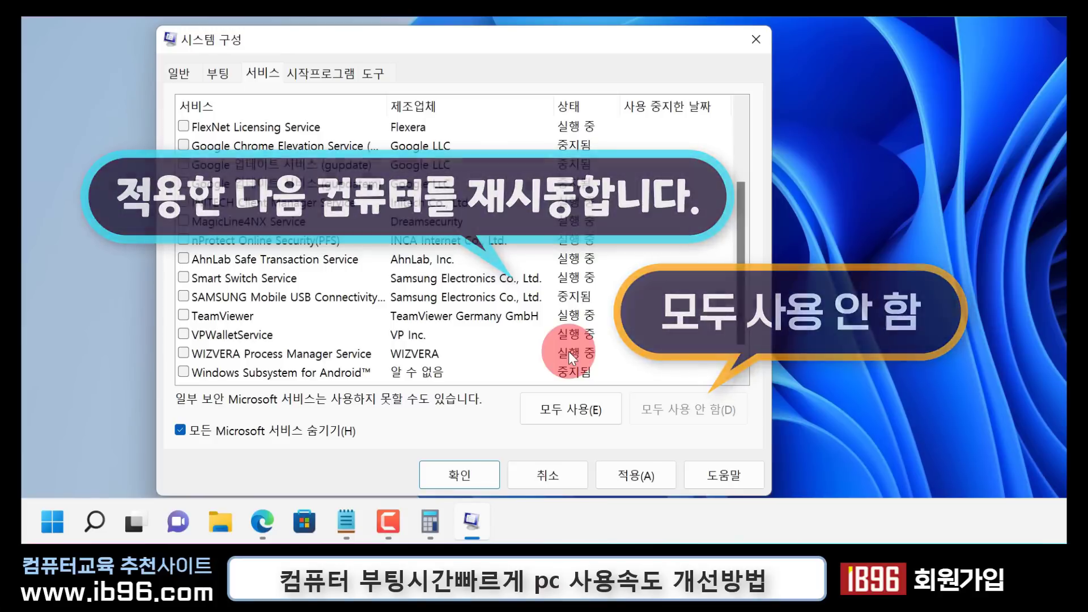
{"action": "scroll", "coordinate": [529, 340], "scroll_direction": "up", "scroll_amount": 2}
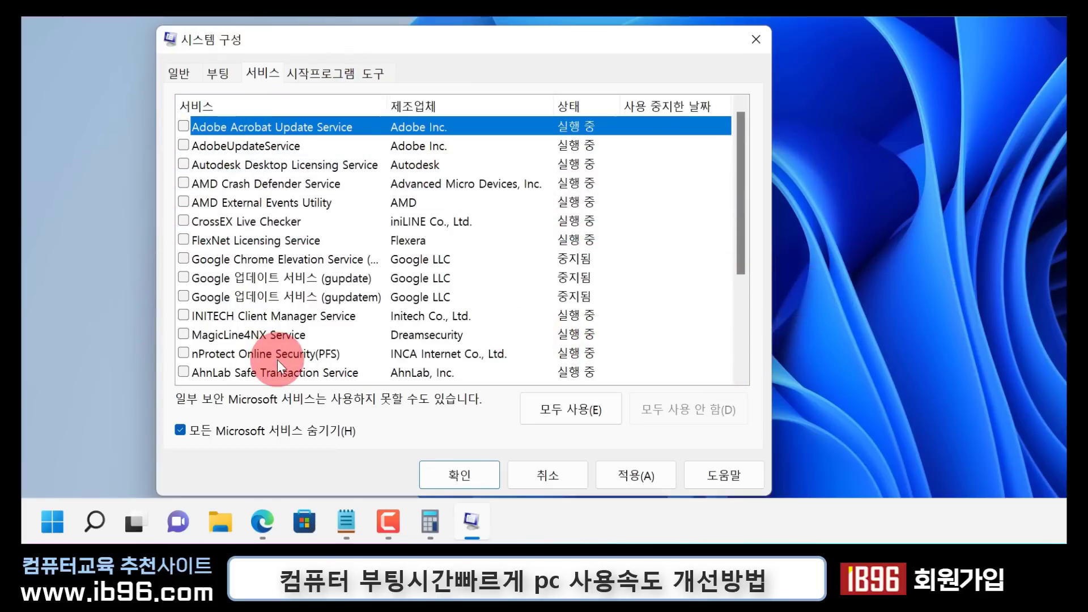
{"action": "scroll", "coordinate": [282, 349], "scroll_direction": "down", "scroll_amount": 2}
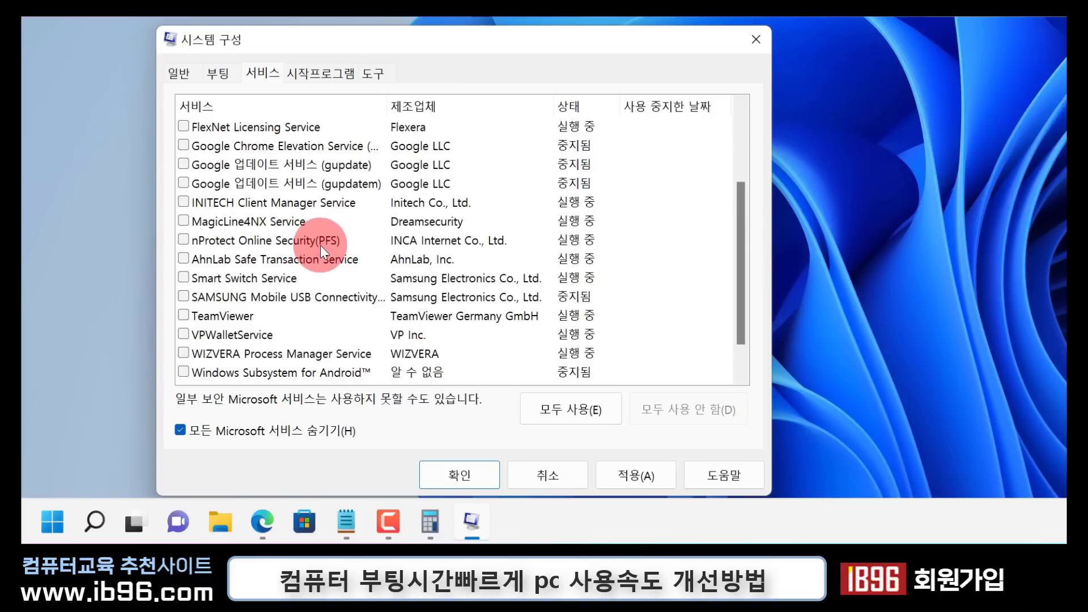
{"action": "scroll", "coordinate": [321, 246], "scroll_direction": "up", "scroll_amount": 2}
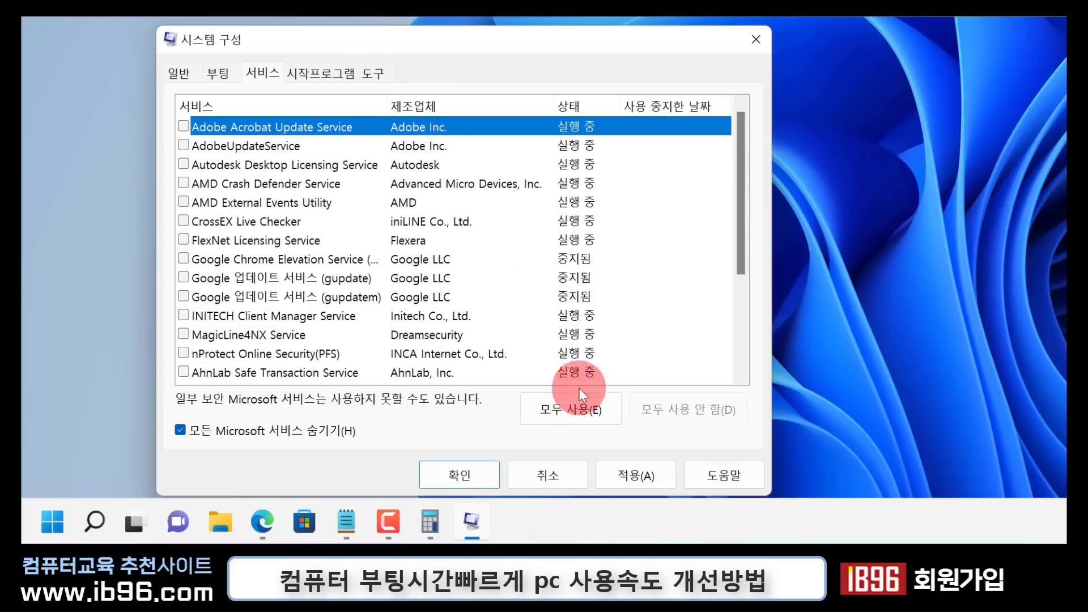
Enable all the listed third-party services except Adobe Acrobat Update Service
{"action": "left_click", "coordinate": [580, 403]}
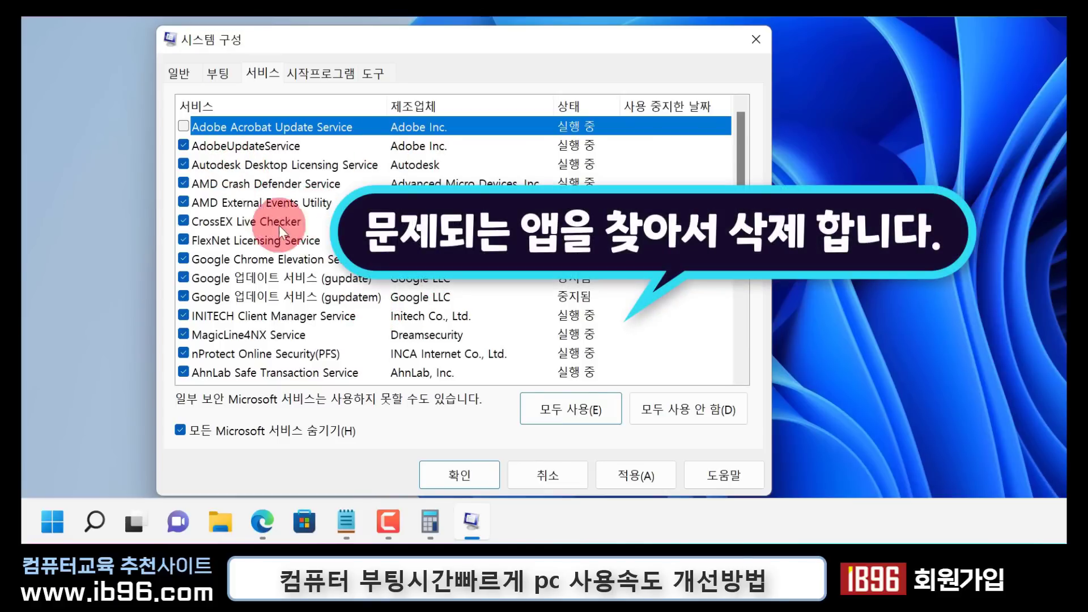
{"action": "left_click", "coordinate": [185, 125]}
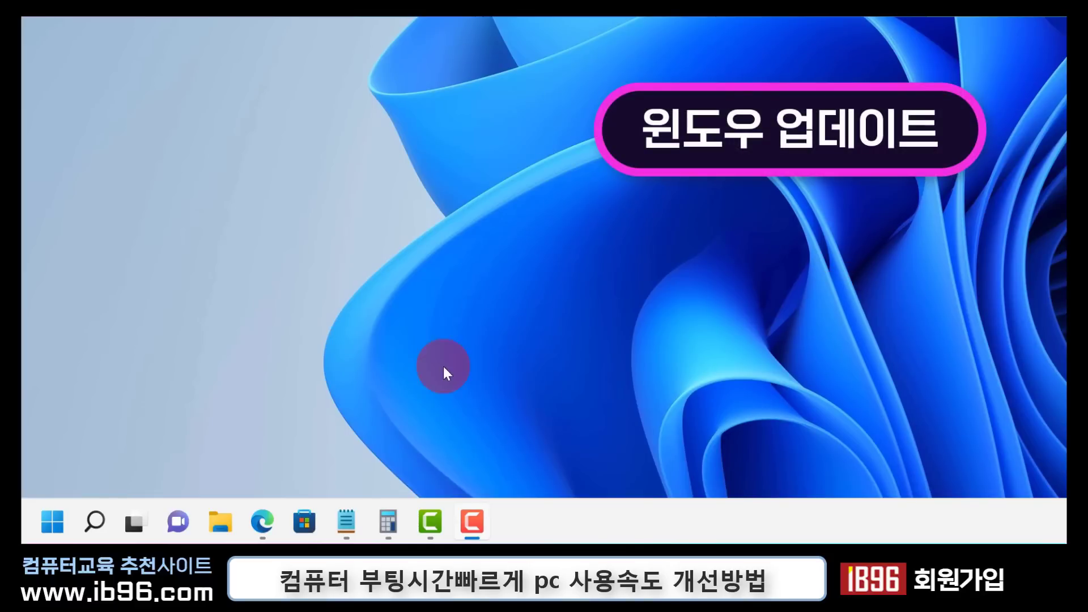
Open the Windows 업데이트 page in Settings and check for updates
{"action": "right_click", "coordinate": [44, 522]}
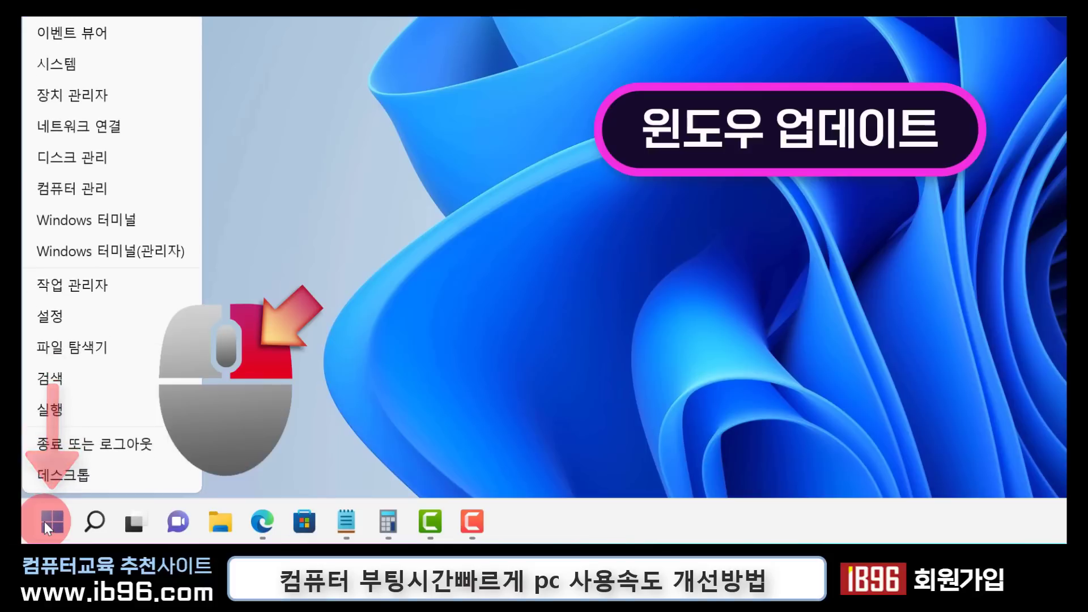
{"action": "left_click", "coordinate": [133, 318]}
{"action": "scroll", "coordinate": [226, 335], "scroll_direction": "down", "scroll_amount": 3}
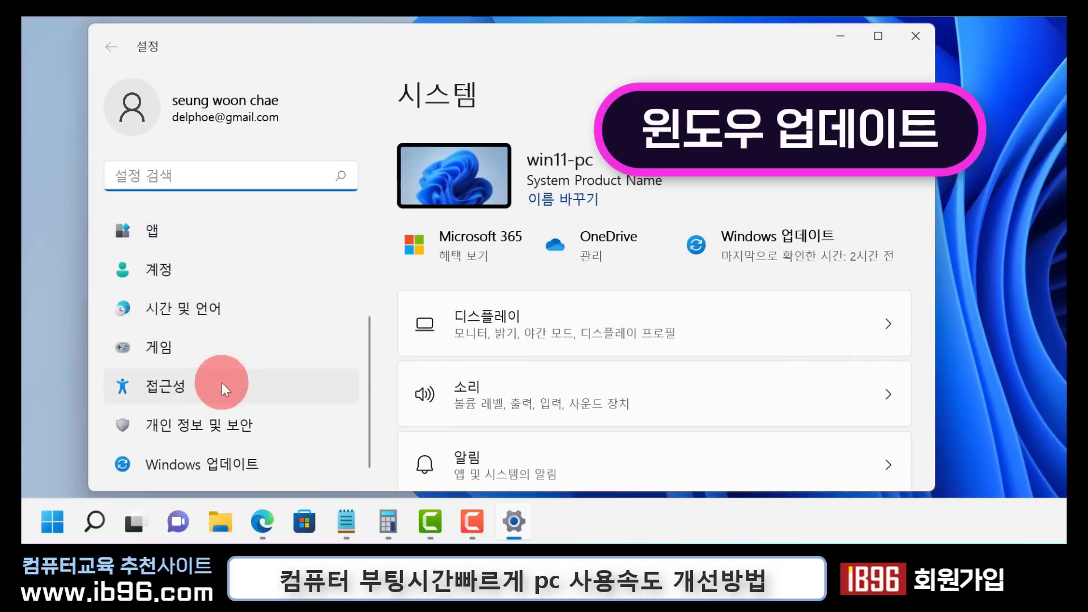
{"action": "left_click", "coordinate": [206, 473]}
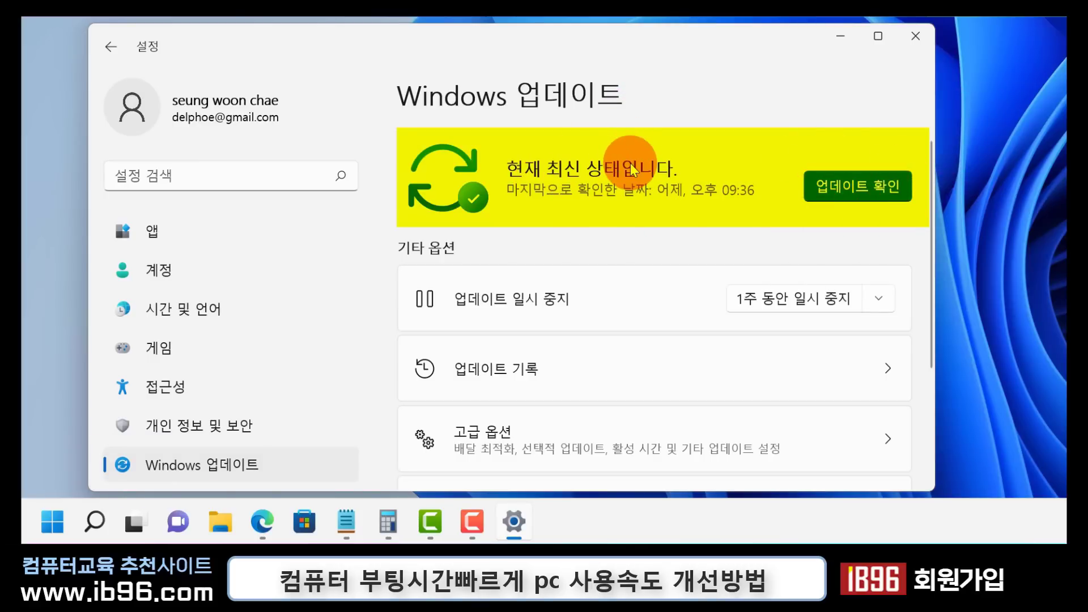
{"action": "left_click", "coordinate": [855, 194]}
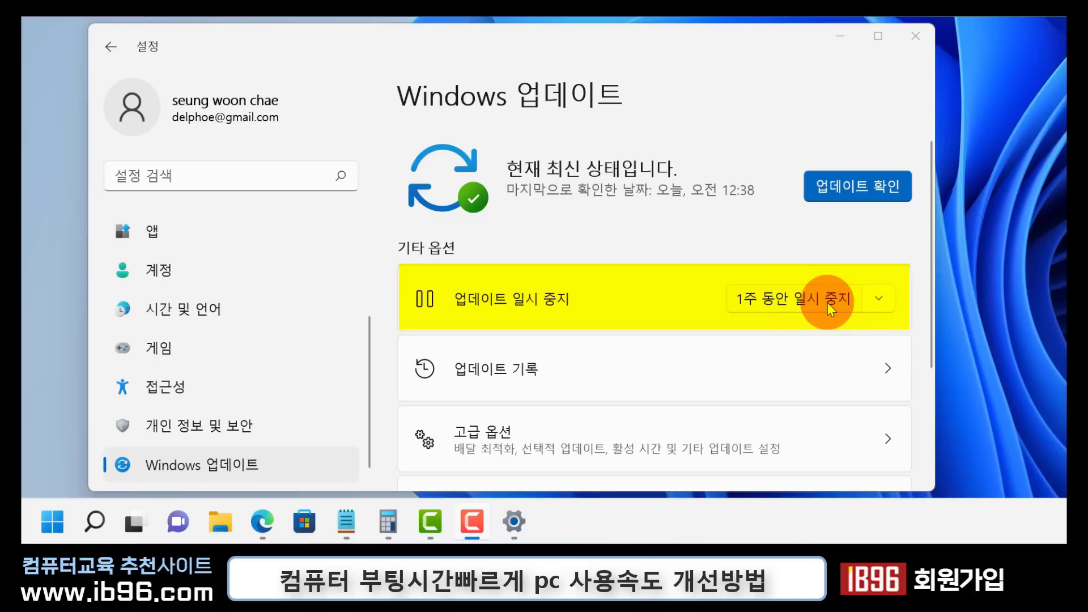
Pause Windows updates for 2 weeks and resume them
{"action": "left_click", "coordinate": [871, 297]}
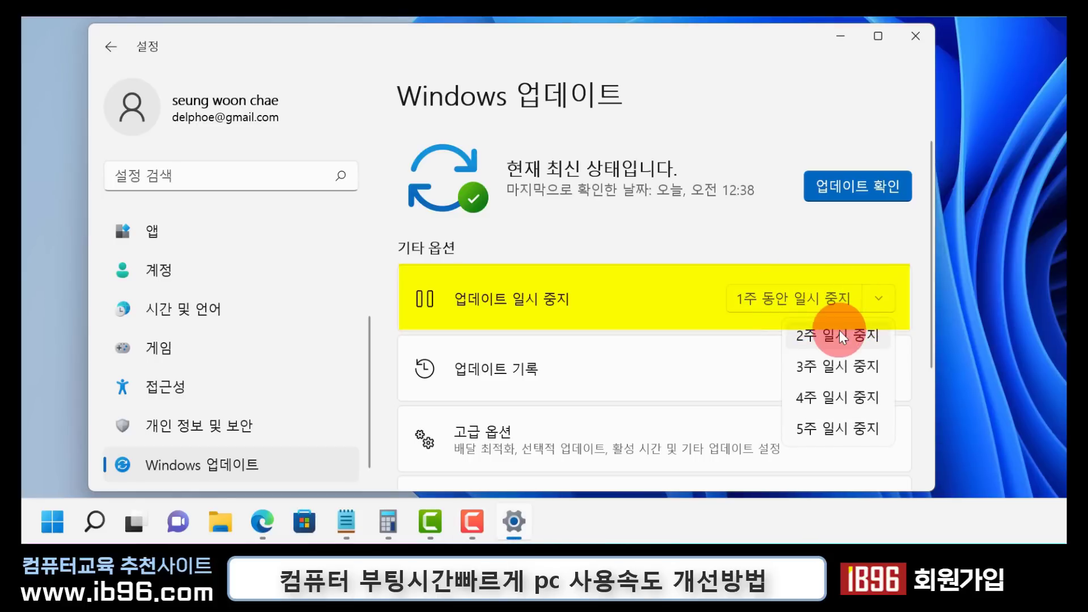
{"action": "left_click", "coordinate": [839, 334]}
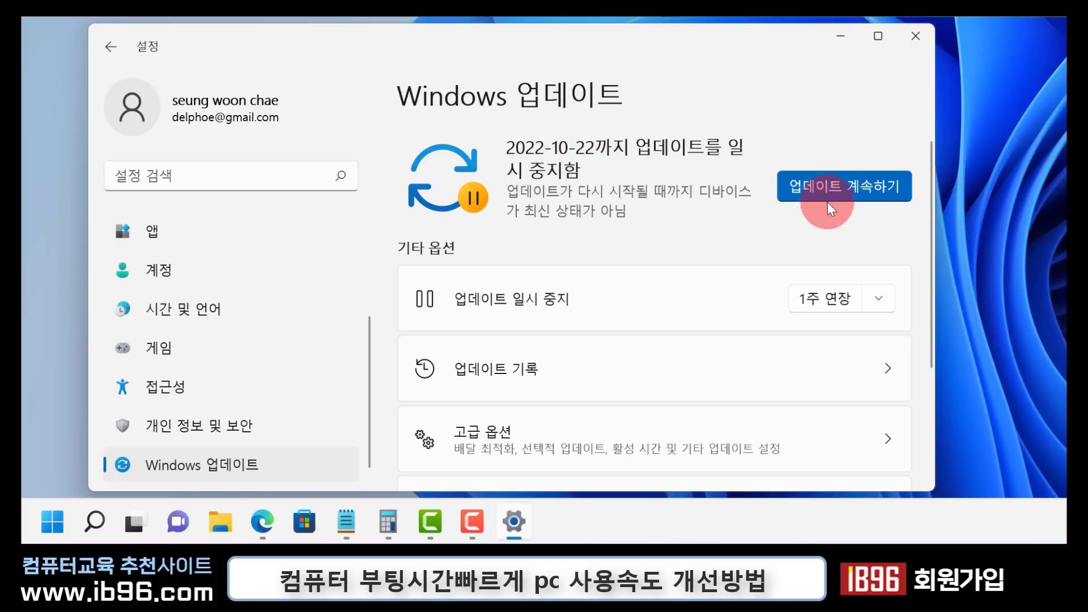
{"action": "left_click", "coordinate": [844, 188]}
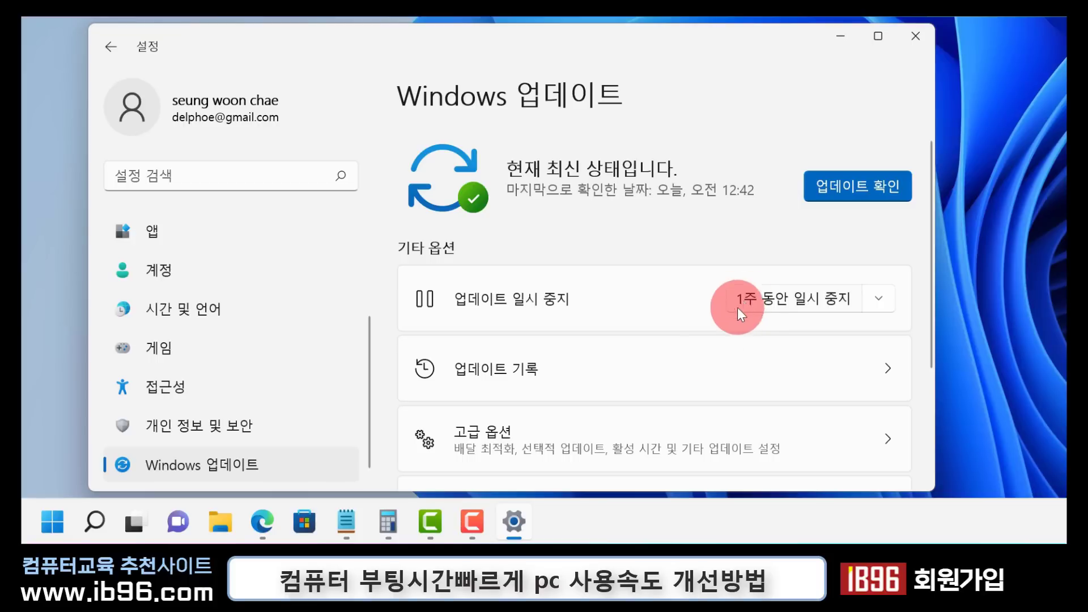
Open the advanced options (고급 옵션) of Windows Update
{"action": "left_click", "coordinate": [591, 433]}
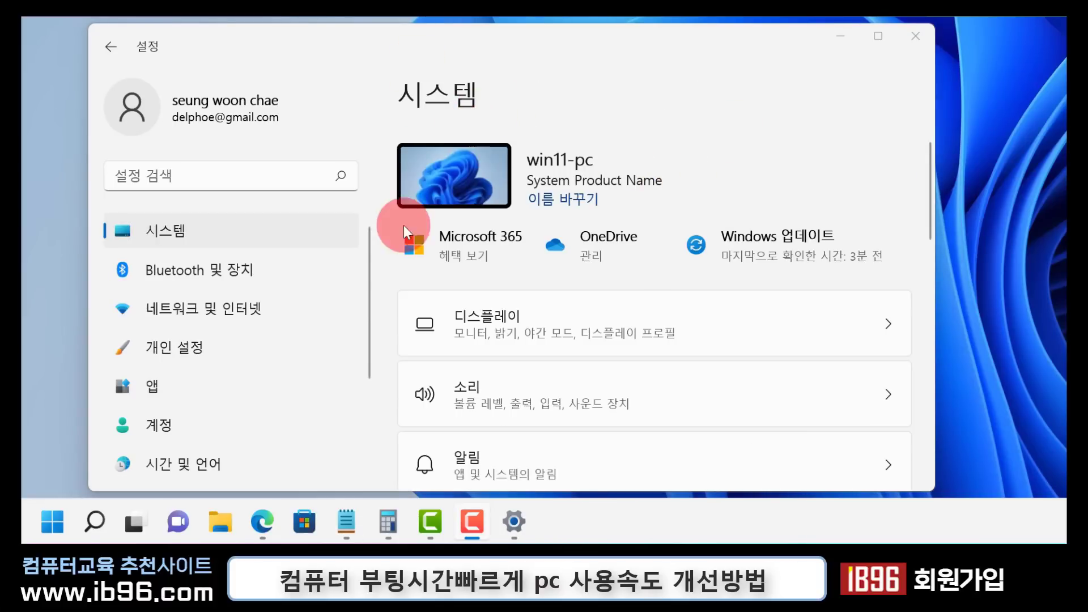
Open the cleanup recommendations (추천 정리 항목) in the system's storage (저장소) settings
{"action": "left_click", "coordinate": [168, 227]}
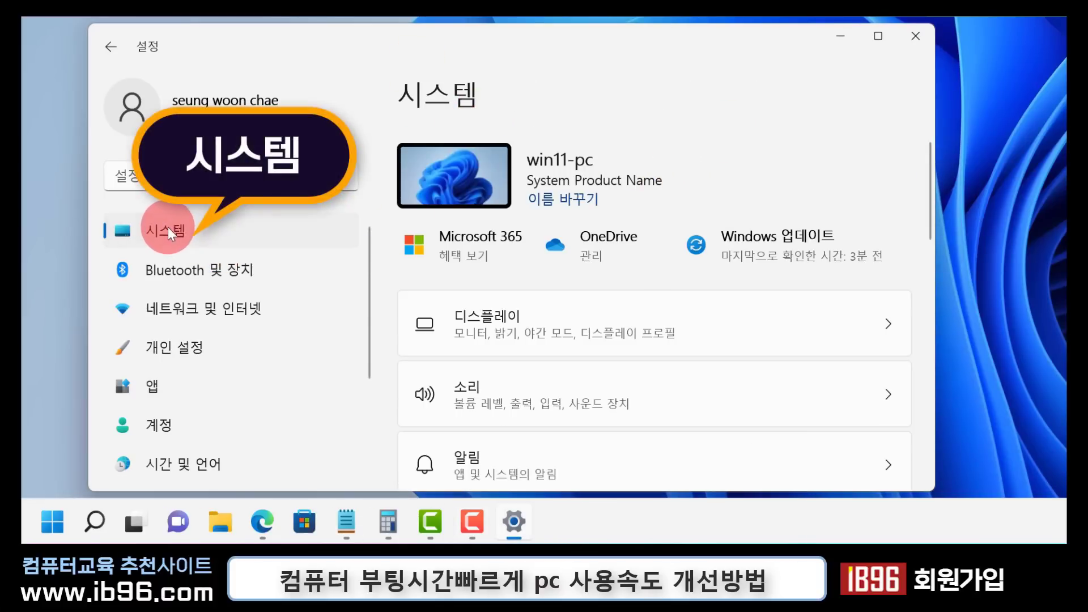
{"action": "scroll", "coordinate": [641, 205], "scroll_direction": "down", "scroll_amount": 4}
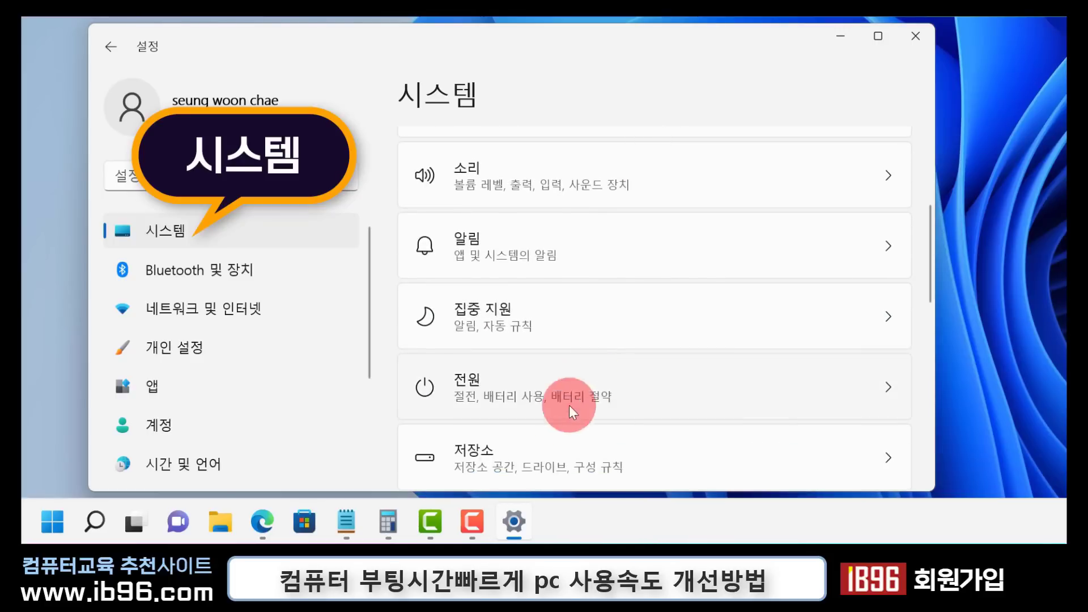
{"action": "scroll", "coordinate": [568, 406], "scroll_direction": "down", "scroll_amount": 2}
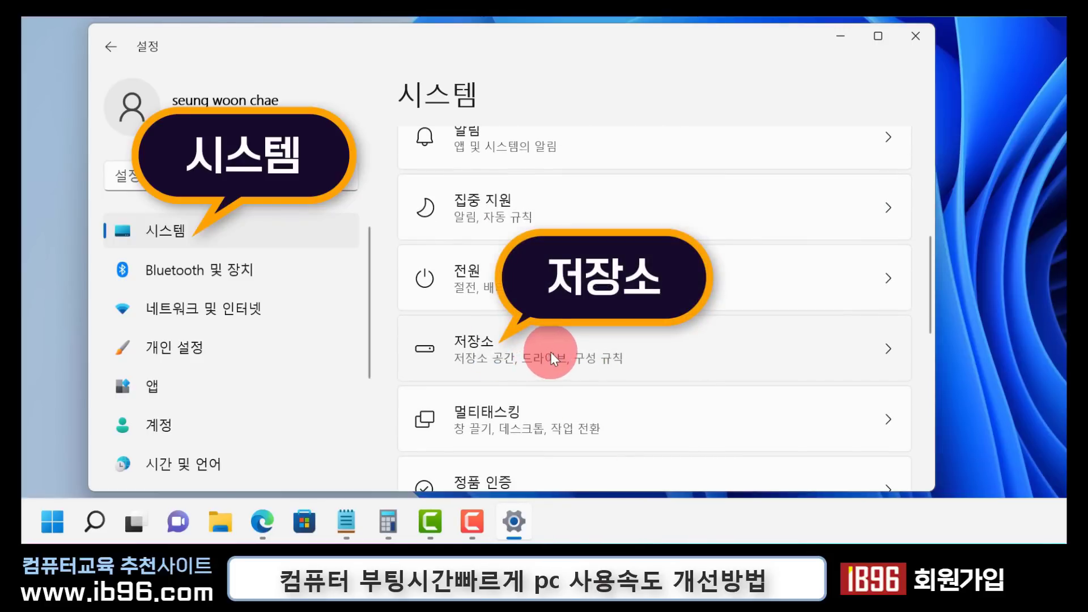
{"action": "left_click", "coordinate": [551, 352]}
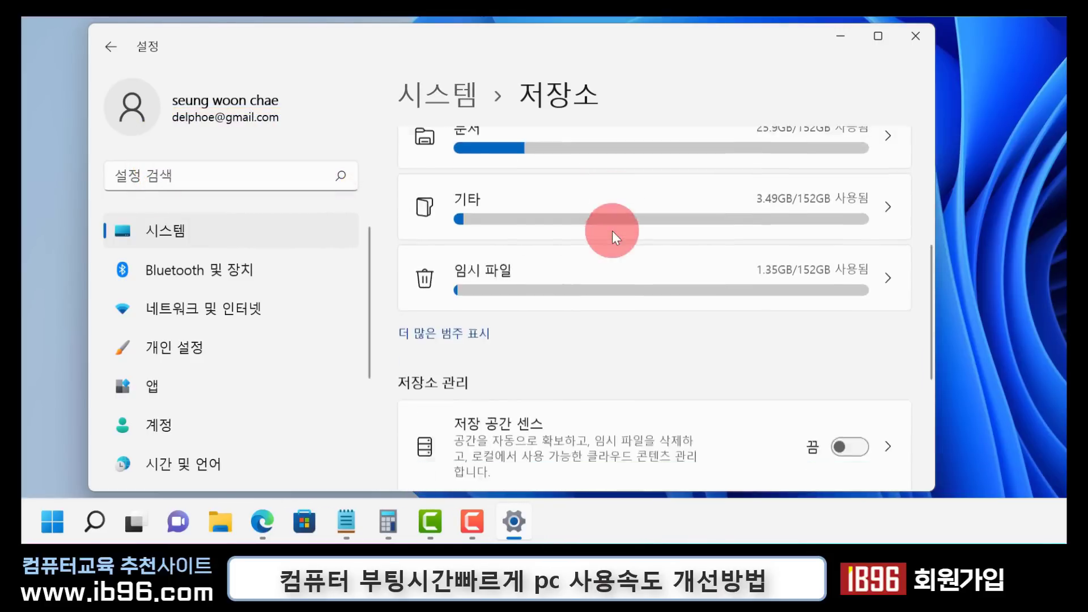
{"action": "scroll", "coordinate": [612, 230], "scroll_direction": "down", "scroll_amount": 4}
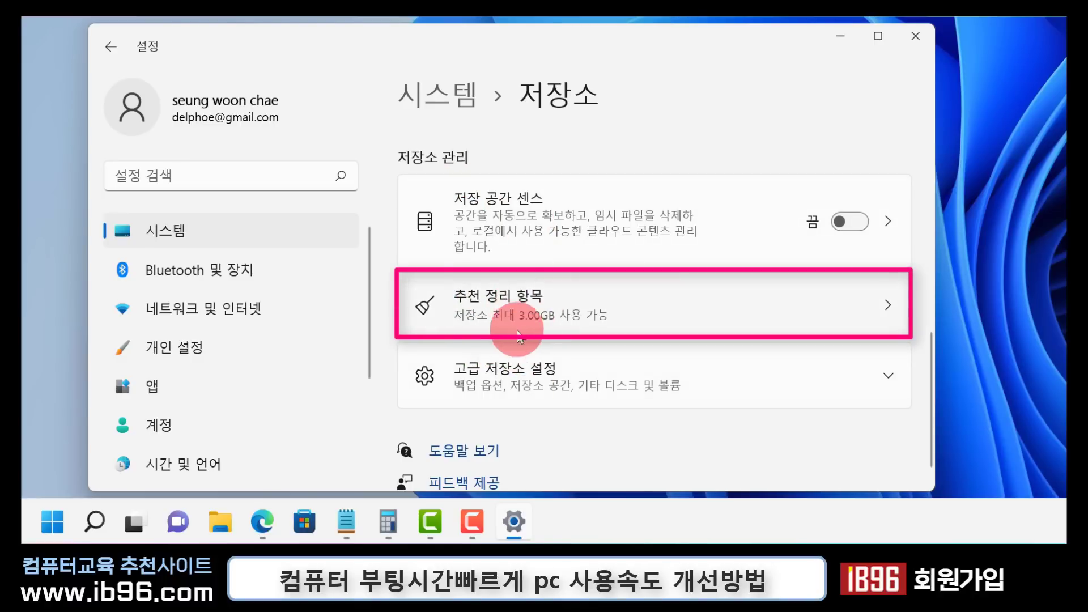
{"action": "left_click", "coordinate": [885, 311]}
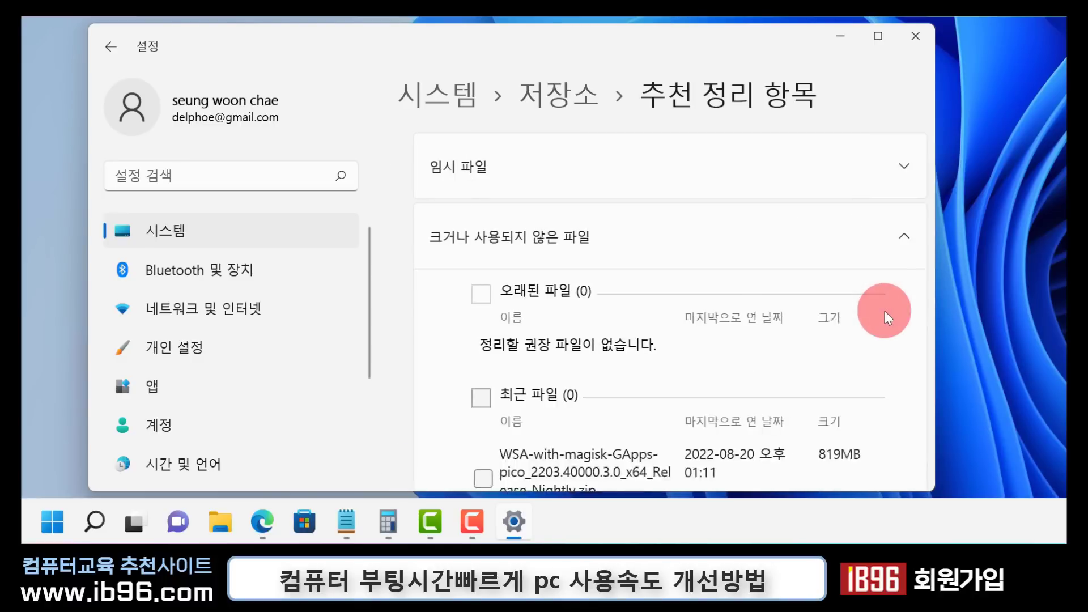
Review the large or unused files and the temporary files among the cleanup recommendations, and close Settings
{"action": "scroll", "coordinate": [471, 174], "scroll_direction": "down", "scroll_amount": 2}
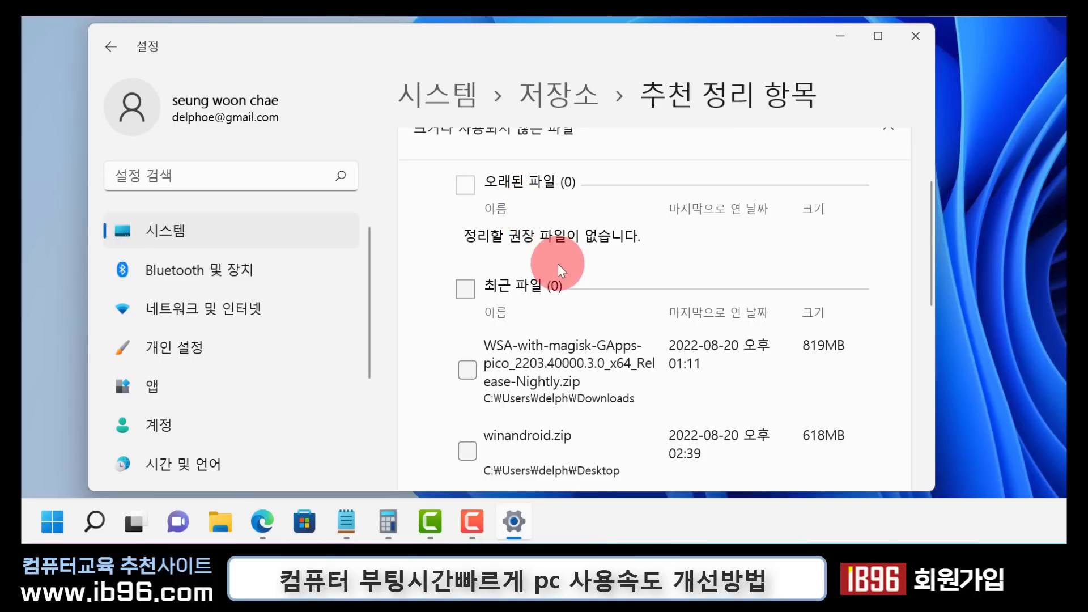
{"action": "scroll", "coordinate": [557, 269], "scroll_direction": "up", "scroll_amount": 1}
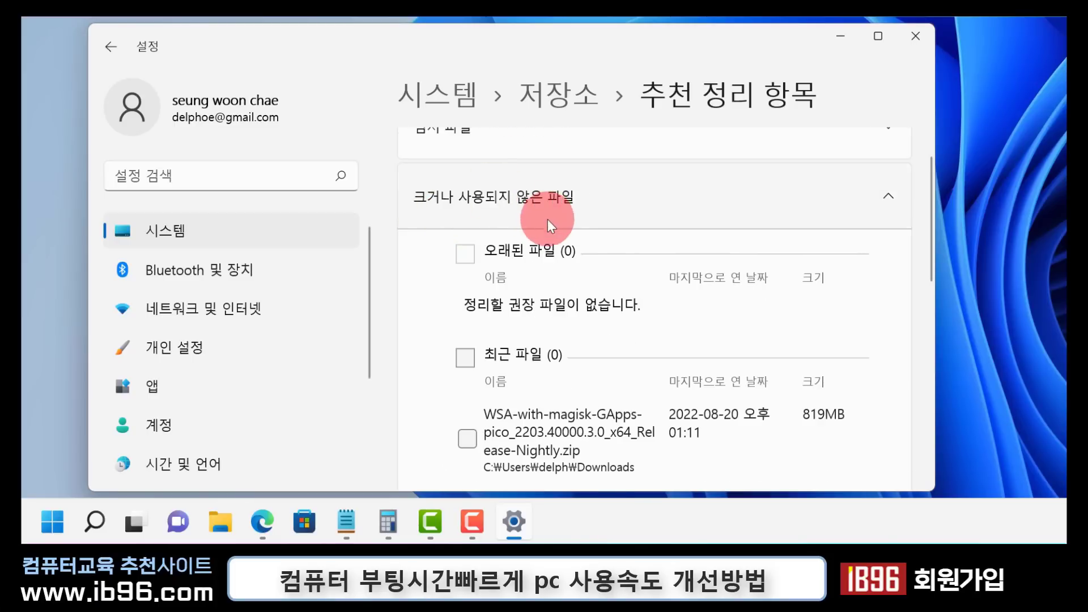
{"action": "scroll", "coordinate": [613, 323], "scroll_direction": "down", "scroll_amount": 8}
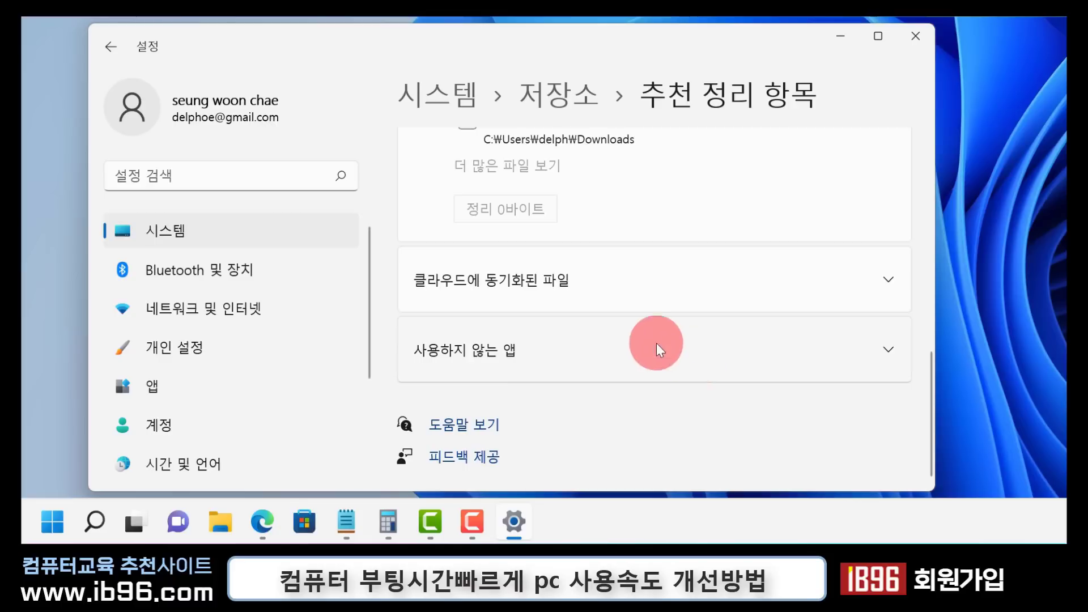
{"action": "scroll", "coordinate": [609, 357], "scroll_direction": "up", "scroll_amount": 10}
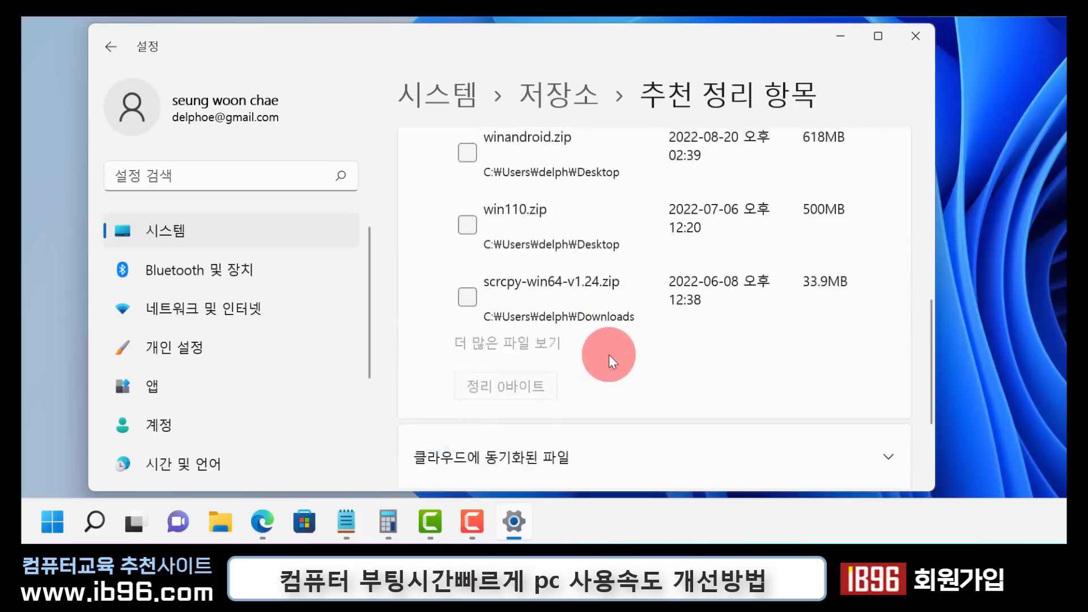
{"action": "scroll", "coordinate": [609, 354], "scroll_direction": "up", "scroll_amount": 1}
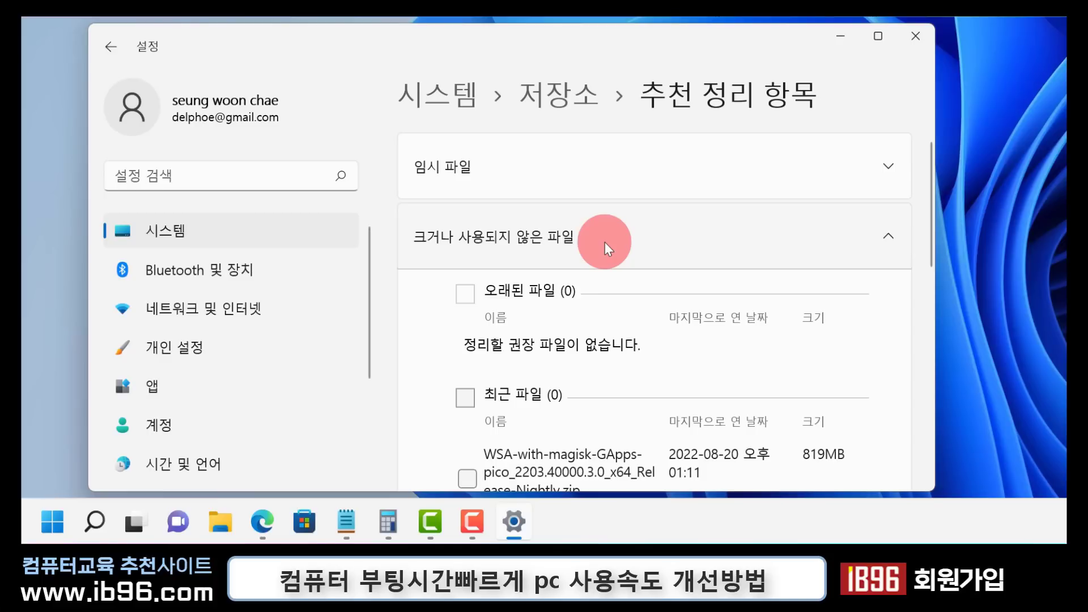
{"action": "left_click", "coordinate": [726, 179]}
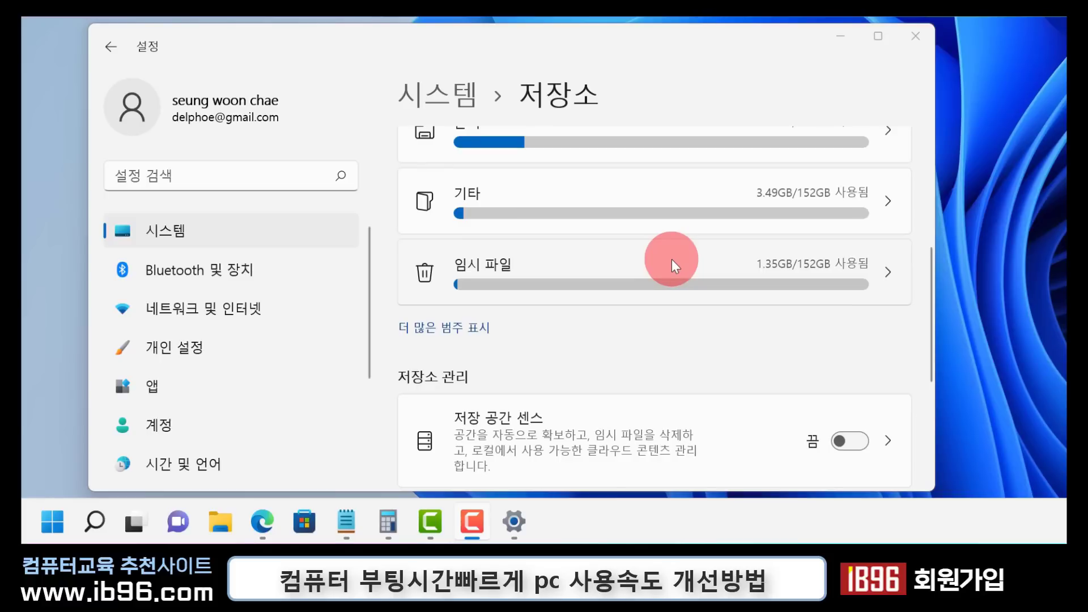
{"action": "left_click", "coordinate": [916, 37]}
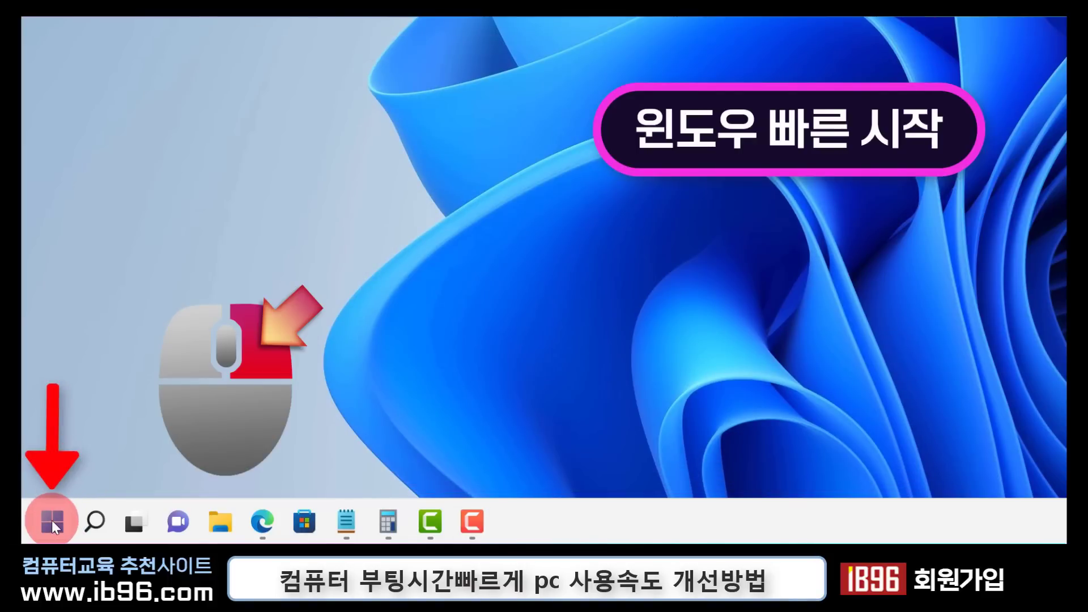
Look for the Control Panel among the system shortcuts of Start and in the list of all apps
{"action": "right_click", "coordinate": [51, 522]}
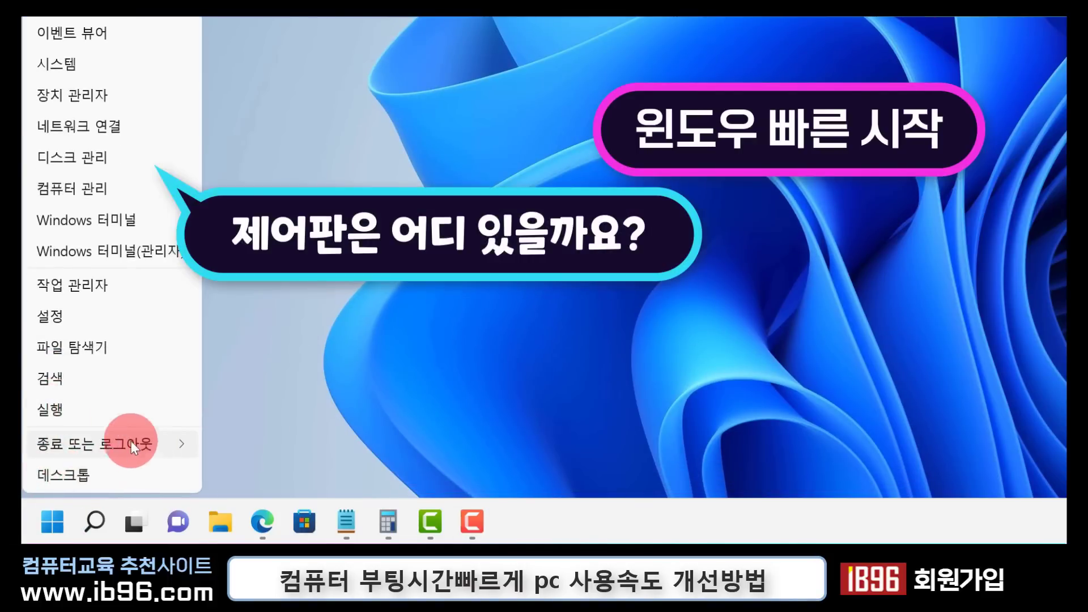
{"action": "left_click", "coordinate": [238, 349]}
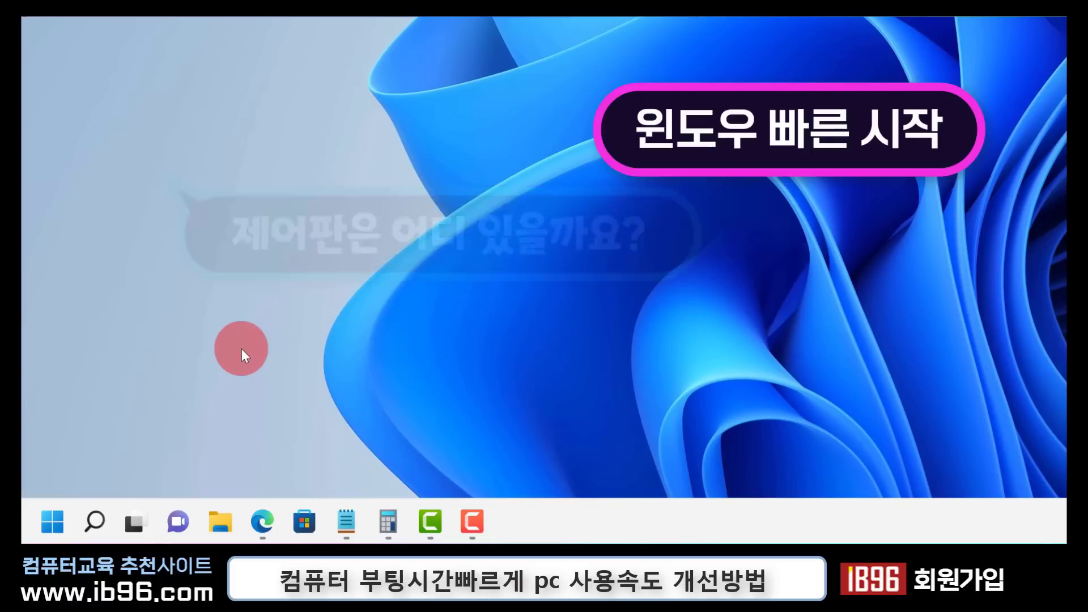
{"action": "left_click", "coordinate": [44, 531]}
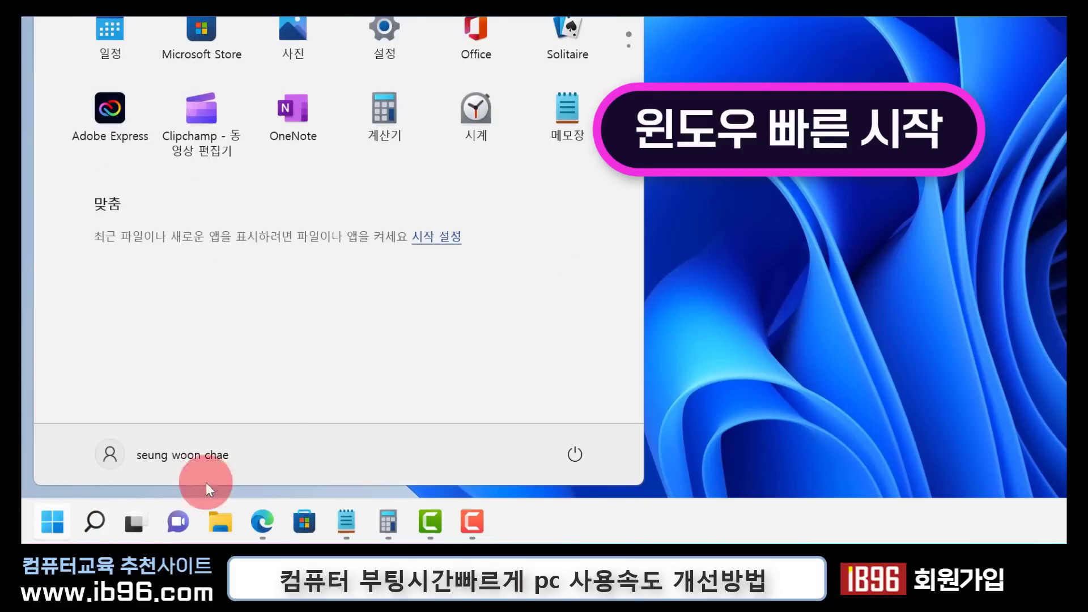
{"action": "left_click", "coordinate": [558, 17]}
{"action": "scroll", "coordinate": [247, 291], "scroll_direction": "down", "scroll_amount": 3}
{"action": "scroll", "coordinate": [246, 291], "scroll_direction": "down", "scroll_amount": 8}
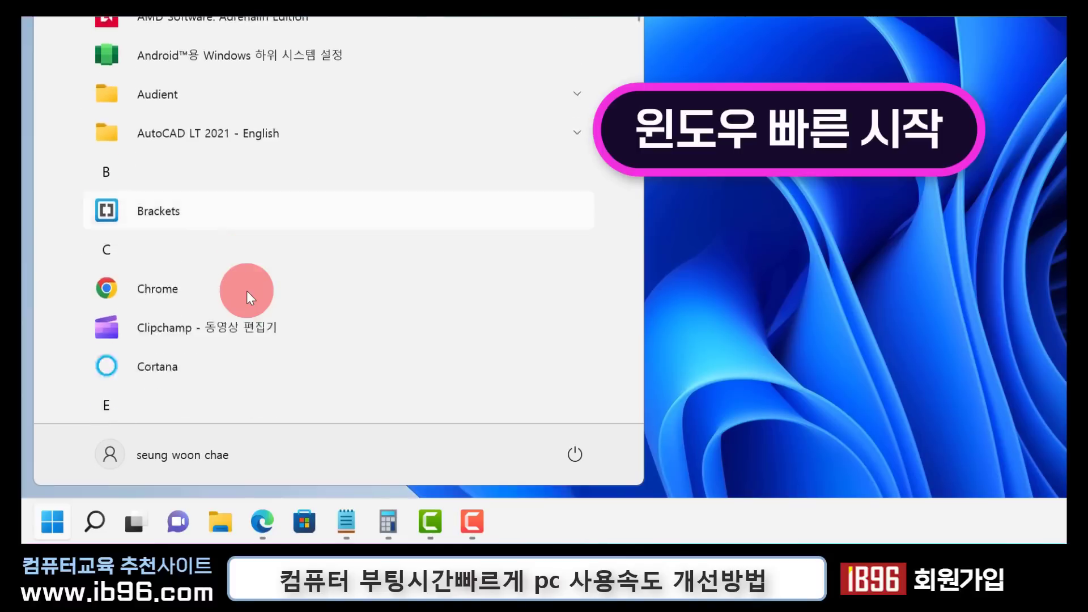
{"action": "left_click", "coordinate": [772, 283]}
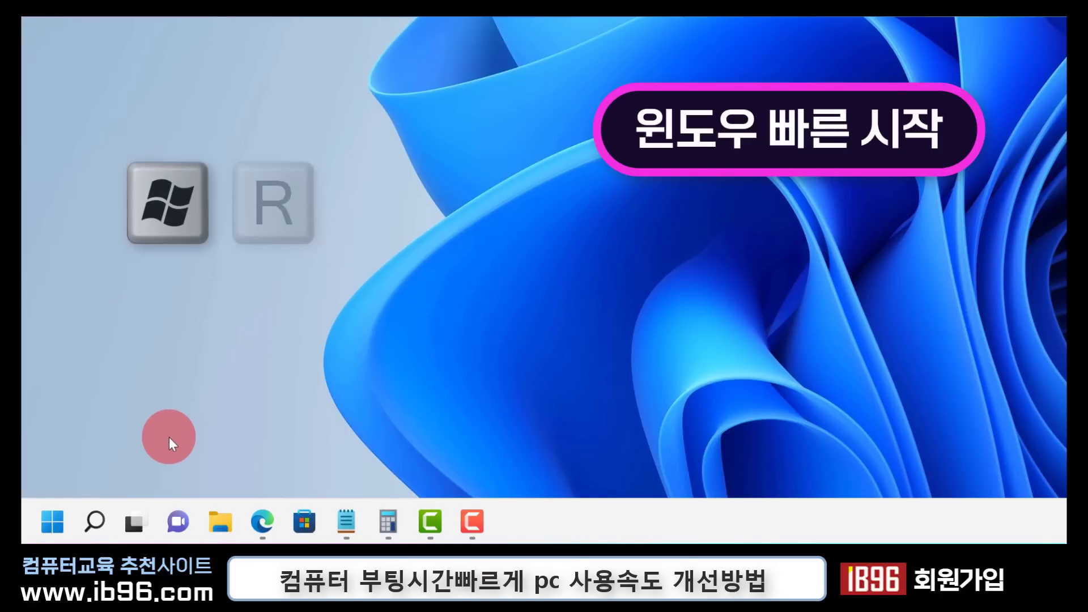
Open the Control Panel by running the command control
{"action": "key", "text": "super+r"}
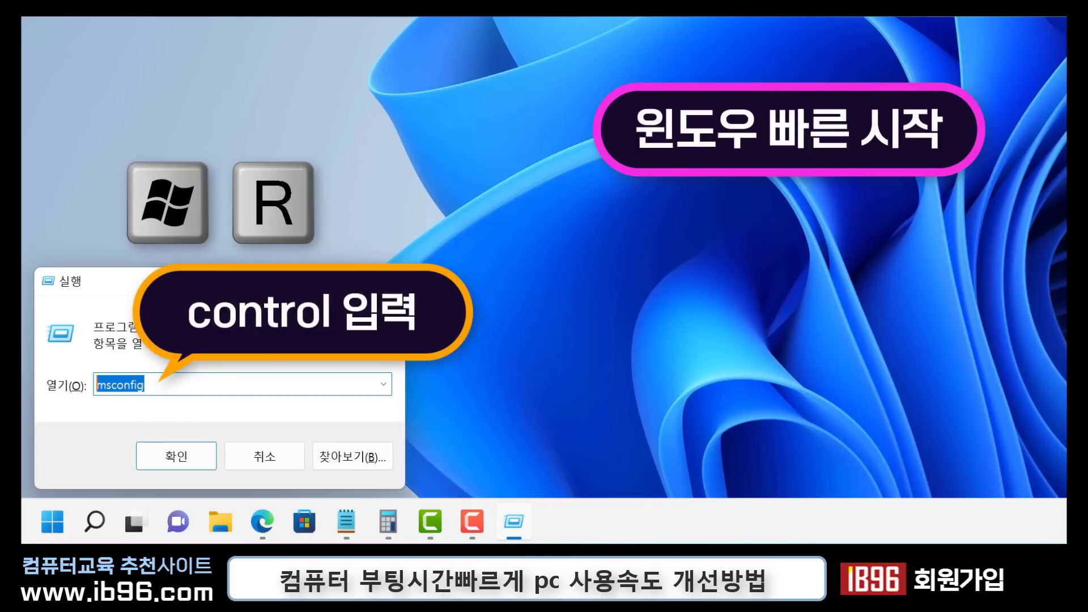
{"action": "type", "text": "control"}
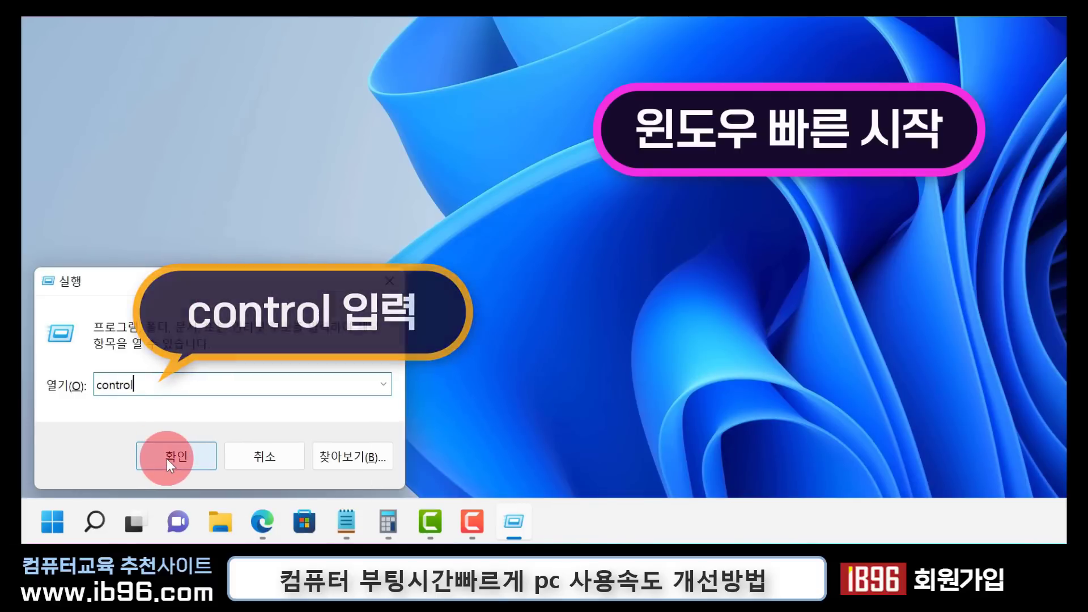
{"action": "left_click", "coordinate": [166, 458]}
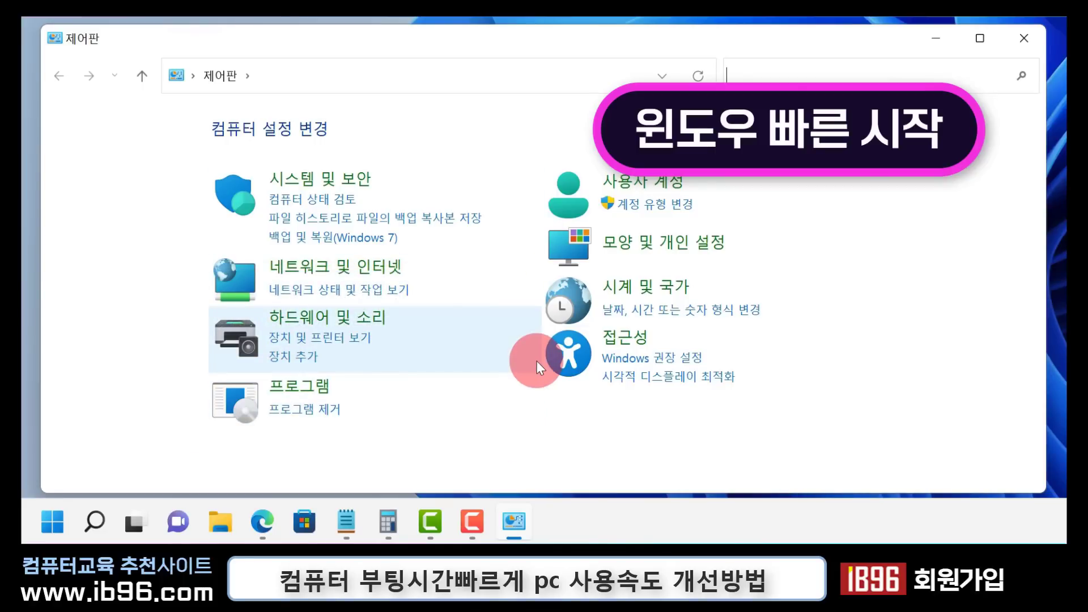
Open the power button action settings (전원 단추 동작 변경) under System and Security and bring up the shutdown settings
{"action": "left_click", "coordinate": [320, 193]}
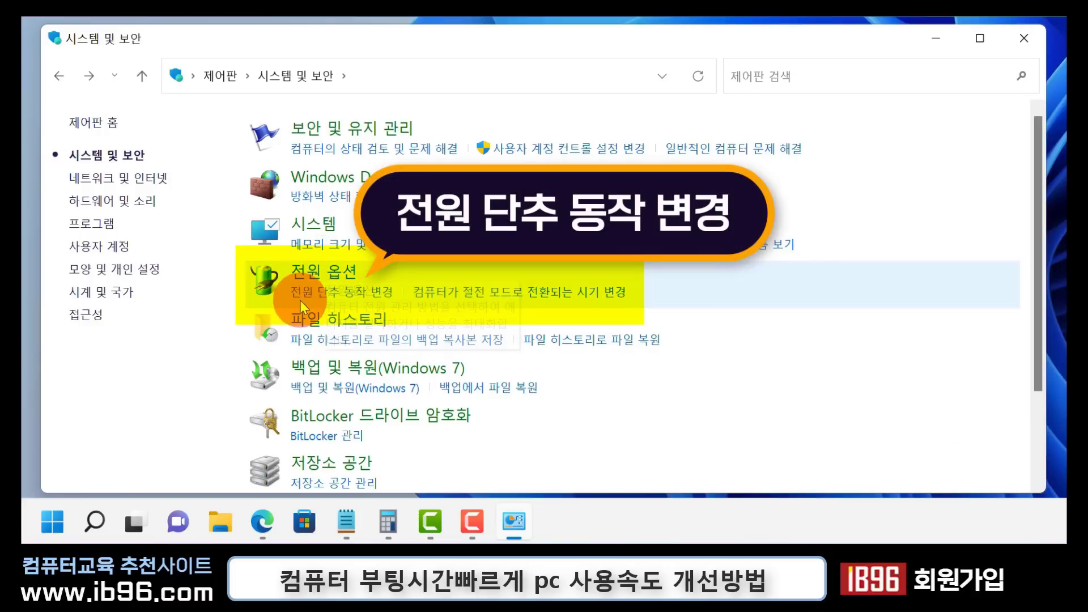
{"action": "left_click", "coordinate": [358, 300]}
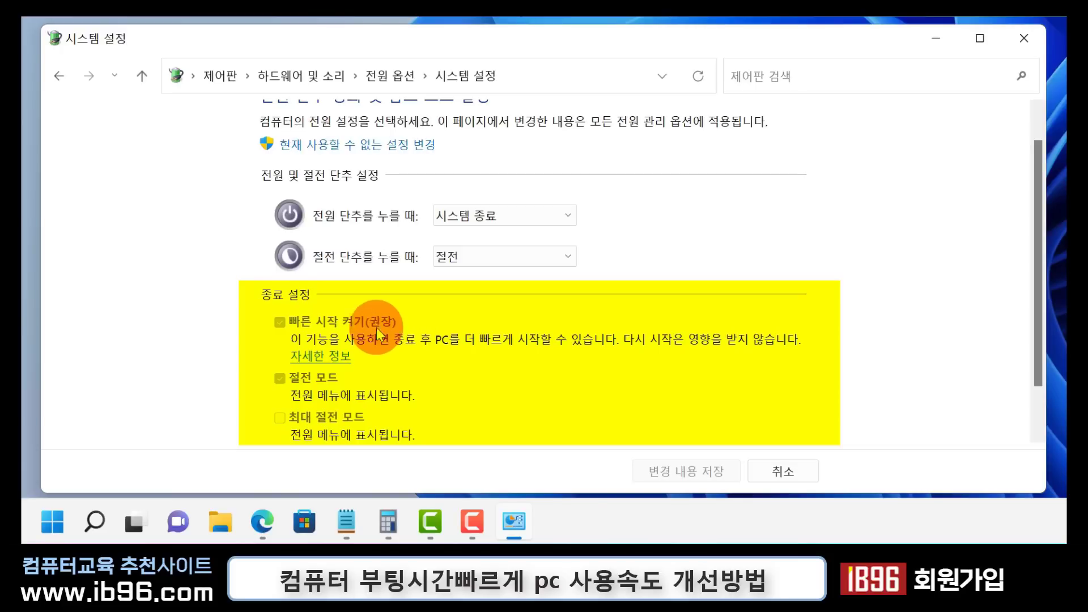
{"action": "scroll", "coordinate": [317, 312], "scroll_direction": "down", "scroll_amount": 1}
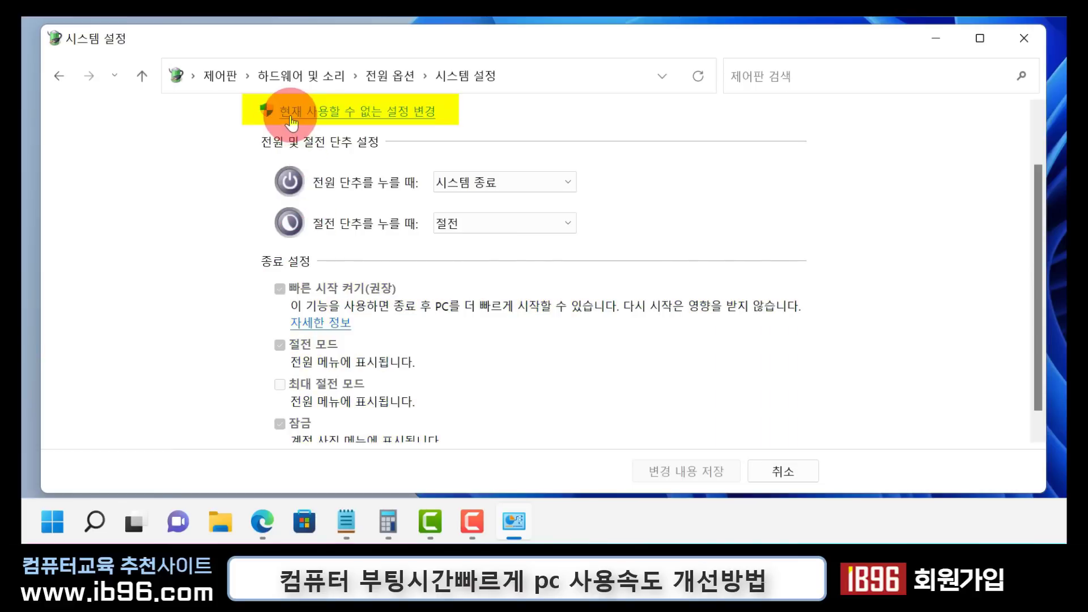
Make the currently unavailable settings editable and have fast startup (빠른 시작 켜기) enabled in the shutdown settings
{"action": "left_click", "coordinate": [408, 112]}
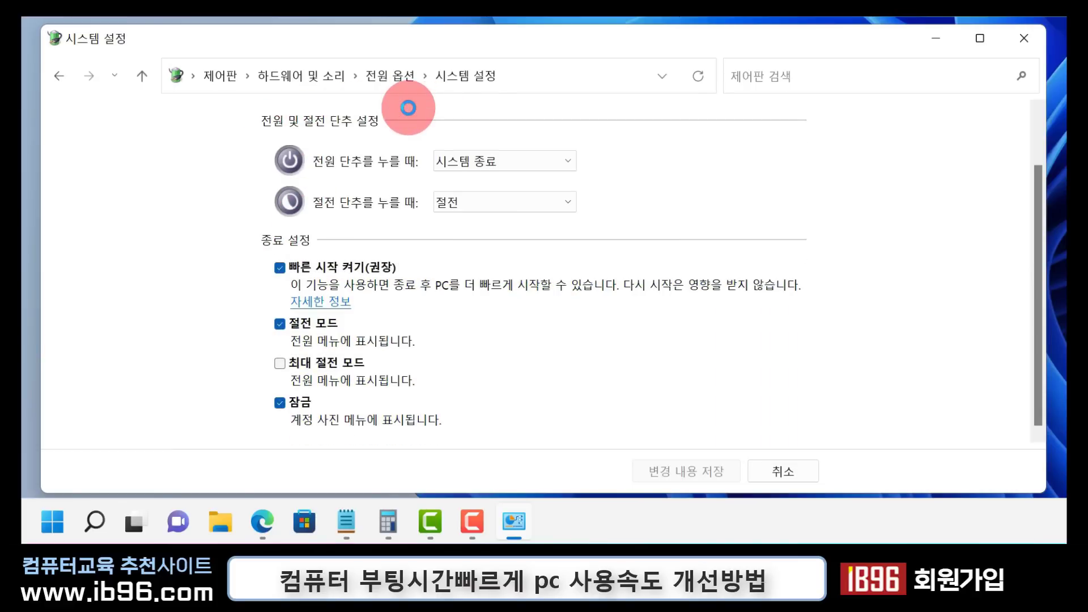
{"action": "left_click", "coordinate": [279, 267]}
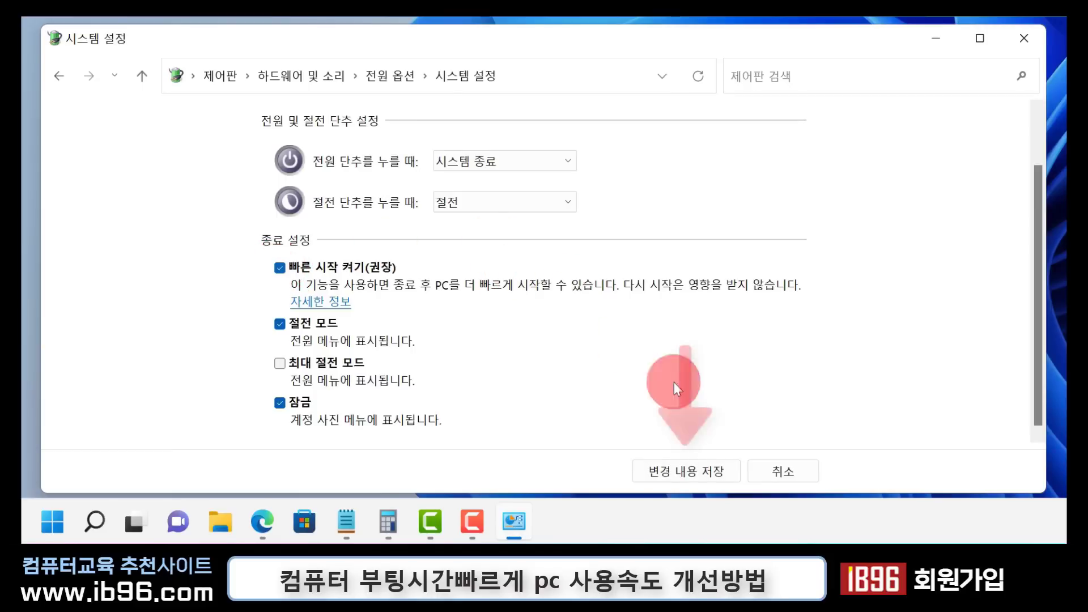